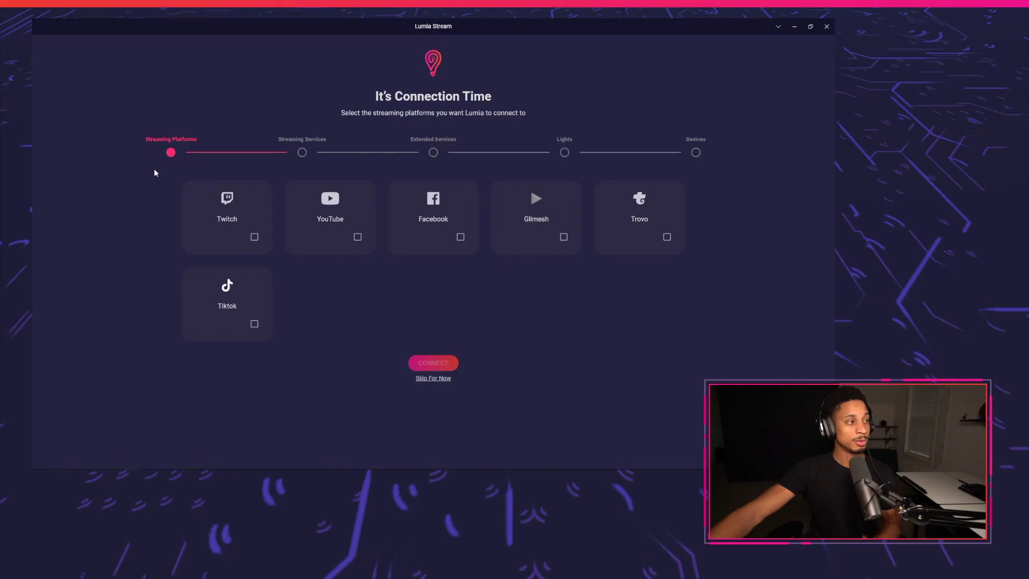
# - Check the Twitch card on the Streaming Platforms step of the setup wizard
pyautogui.click(252, 234)
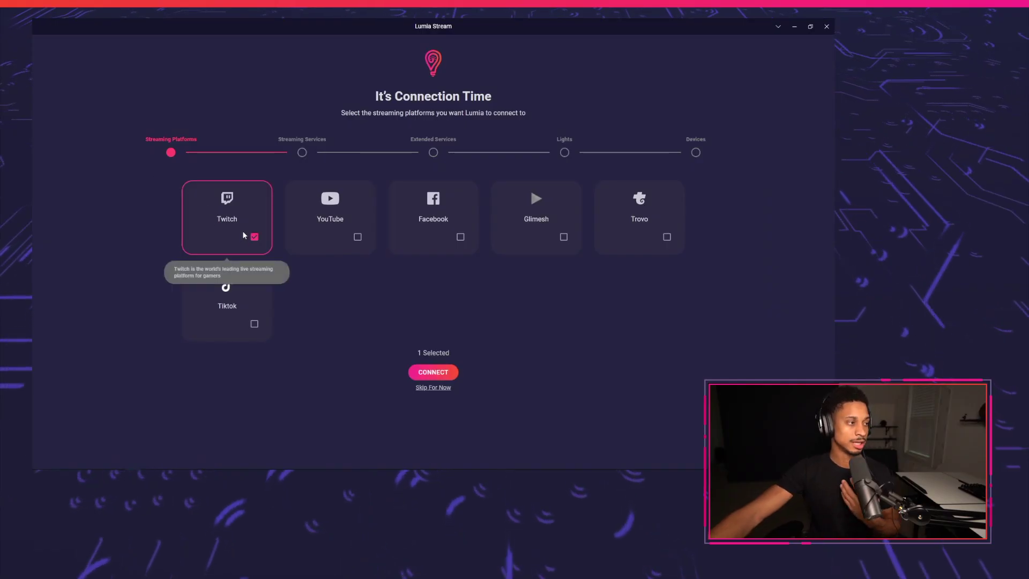
# - Connect Twitch, add Twinkly lights and confirm the Twinkly 600 Strings selection
pyautogui.click(434, 372)
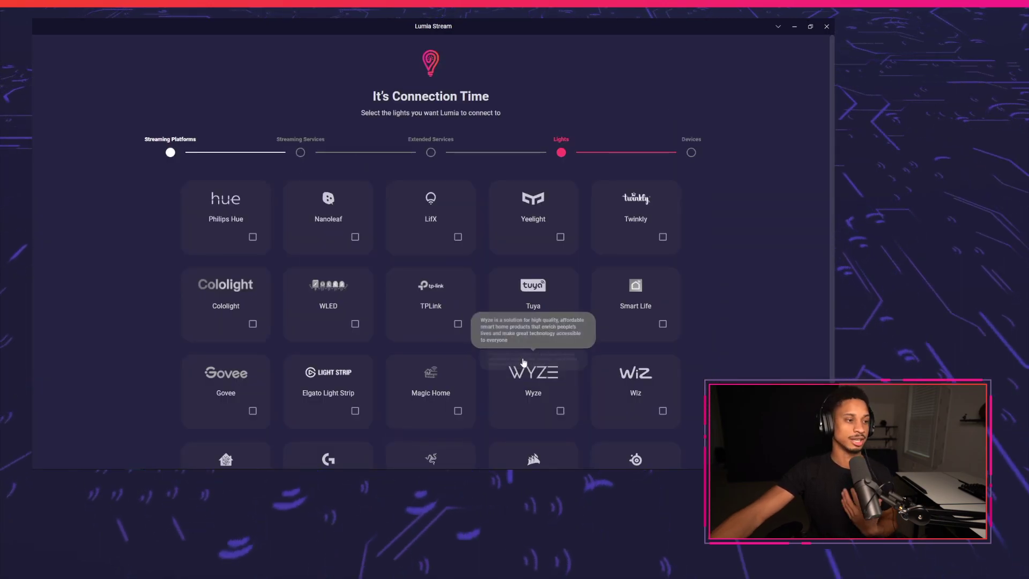
pyautogui.scroll(-2, 524, 363)
pyautogui.click(641, 148)
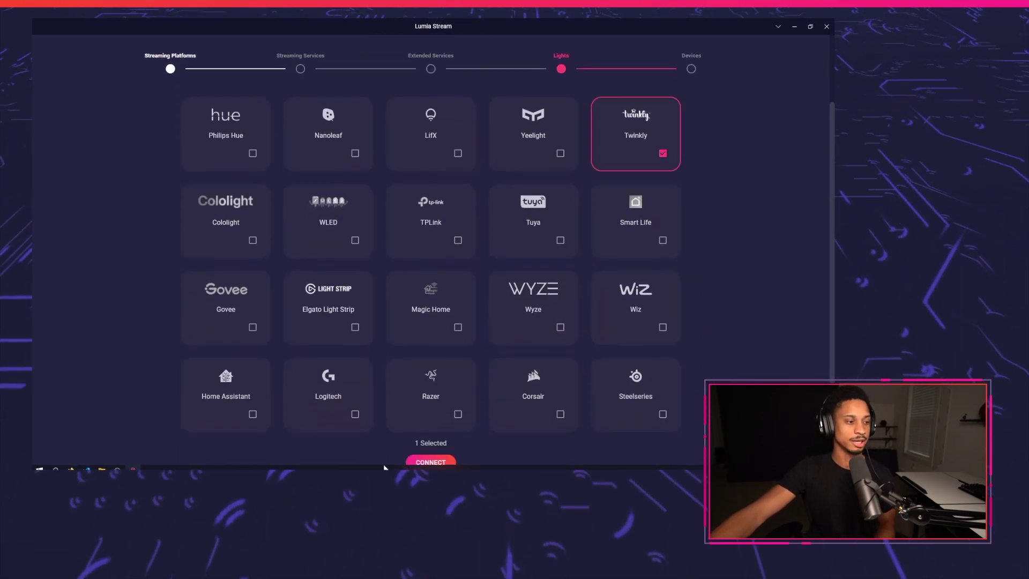
pyautogui.click(431, 461)
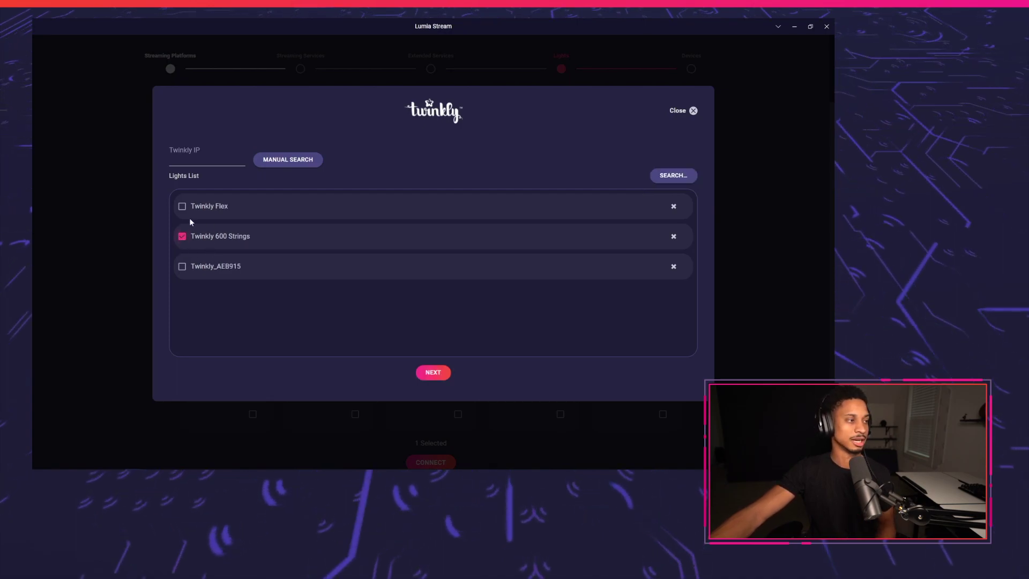
pyautogui.click(437, 372)
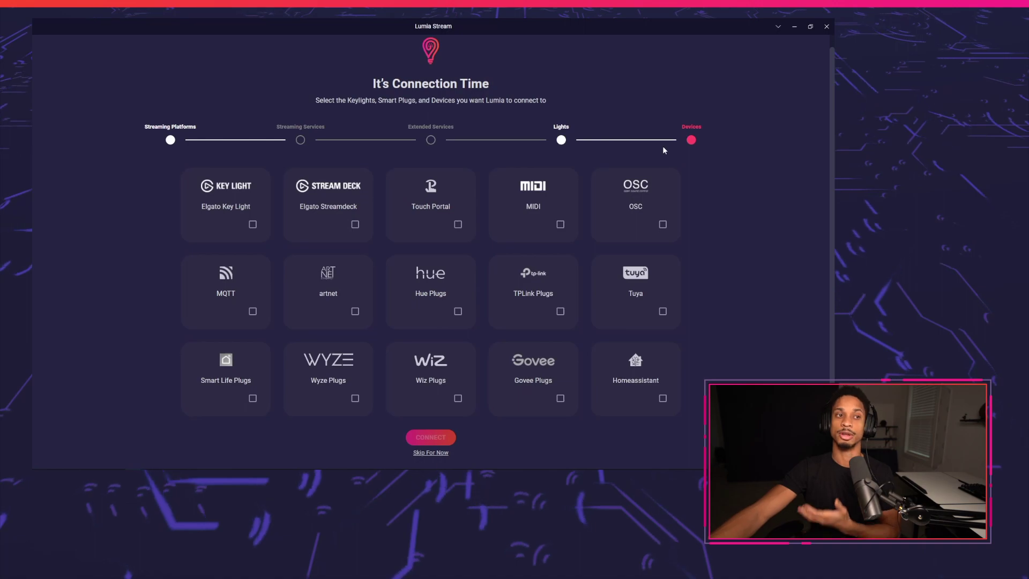
# - Skip the remaining setup, then set Twinkly_AEB915 to green at 28% brightness in Control Center
pyautogui.click(442, 452)
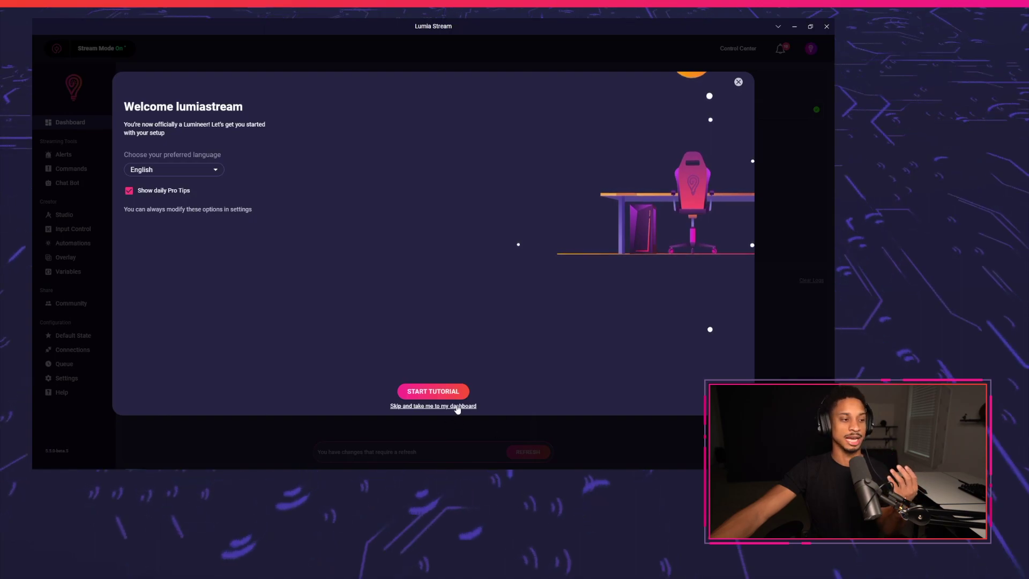
pyautogui.click(453, 406)
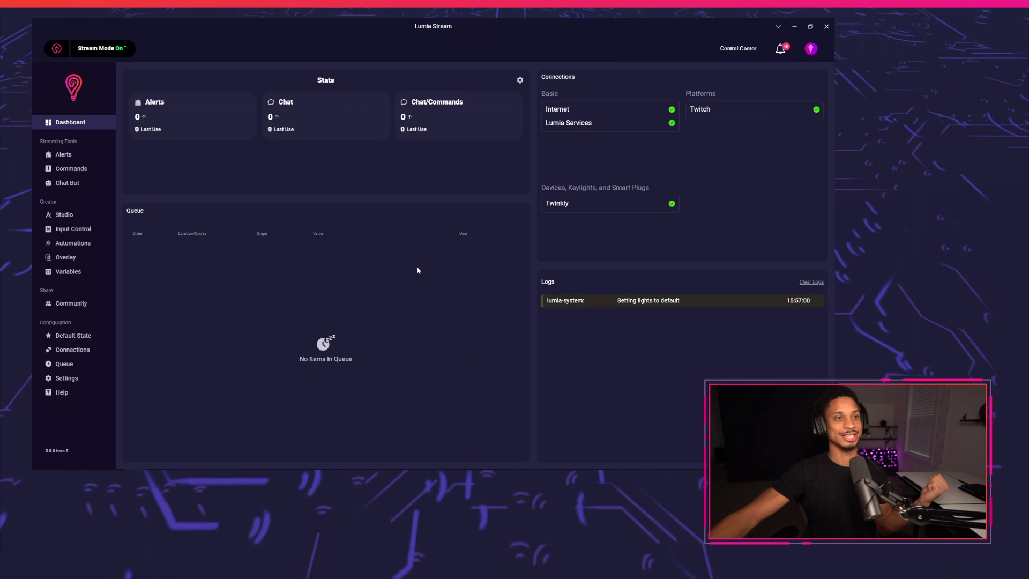
pyautogui.click(735, 49)
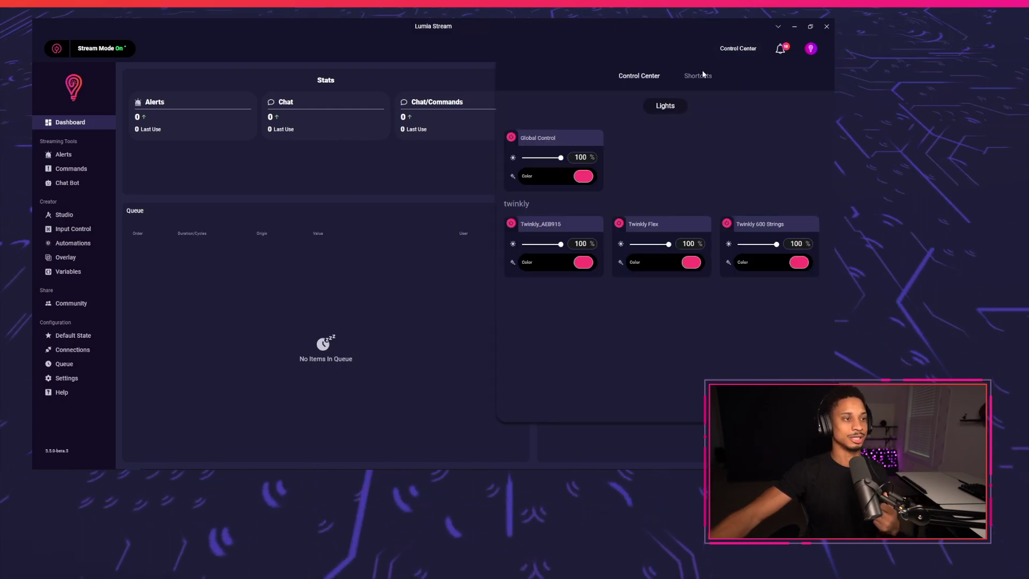
pyautogui.click(586, 264)
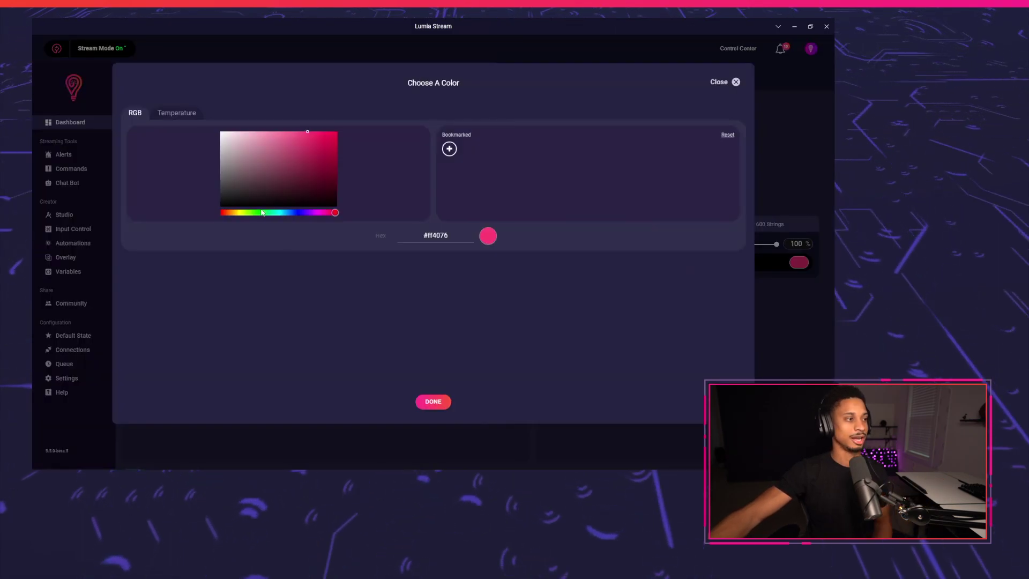
pyautogui.click(432, 402)
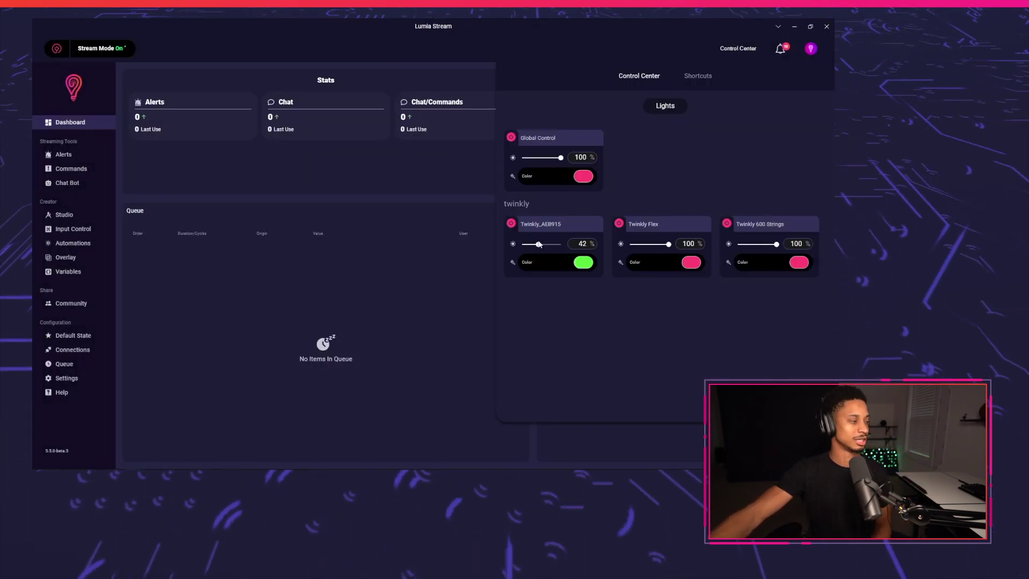
pyautogui.moveTo(538, 244); pyautogui.dragTo(533, 245)
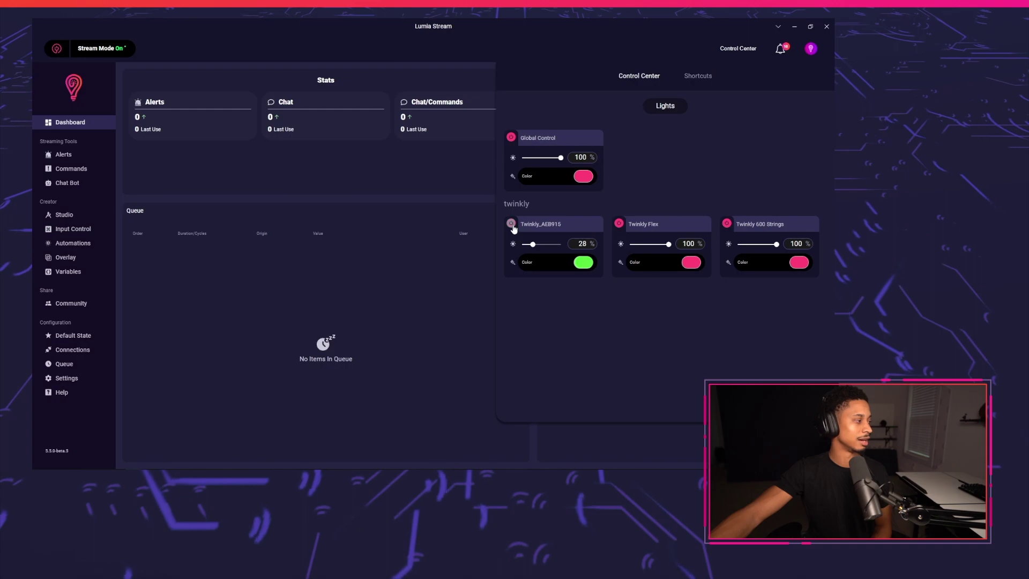
# - Send the !blue and !red commands in the Twitch stream chat, then return to Lumia Stream
pyautogui.moveTo(188, 468)
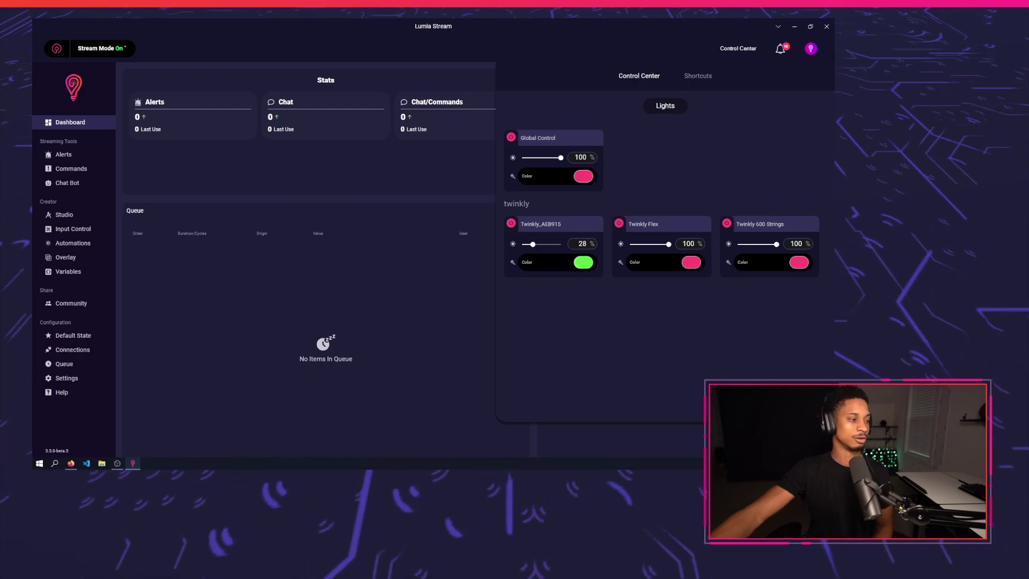
pyautogui.click(72, 464)
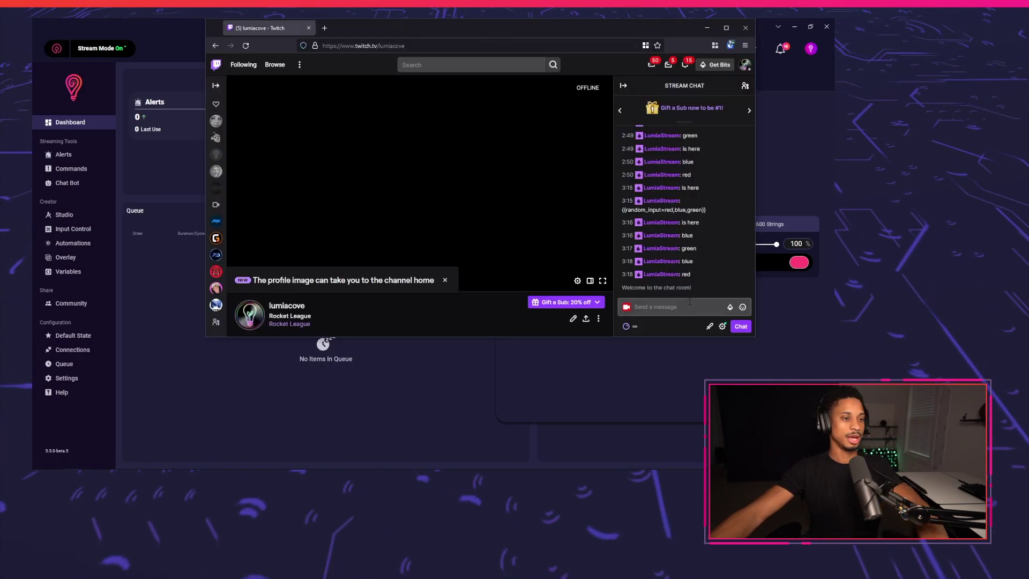
pyautogui.click(680, 303)
pyautogui.write('!blue')
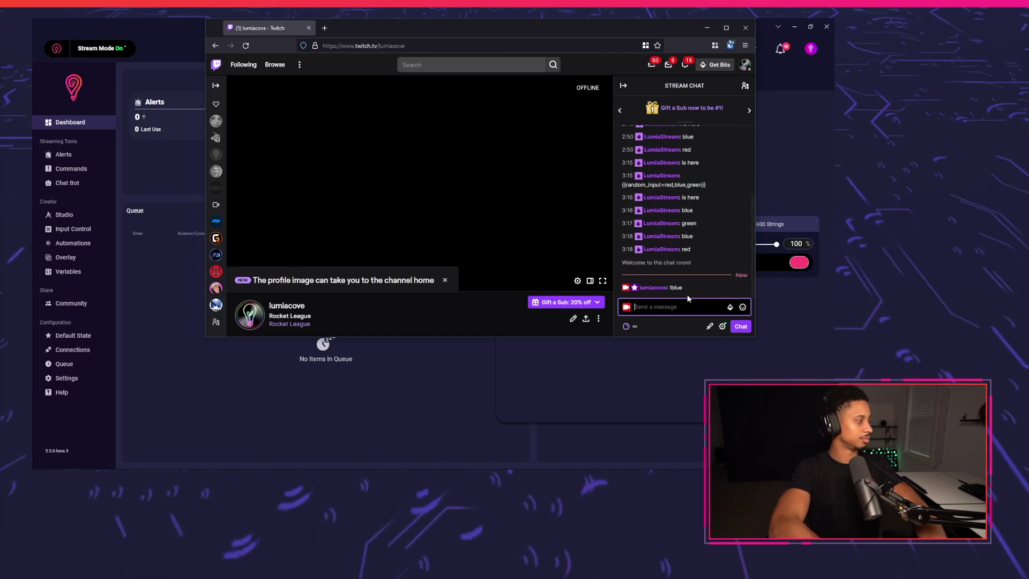
pyautogui.press('Return')
pyautogui.write('!r')
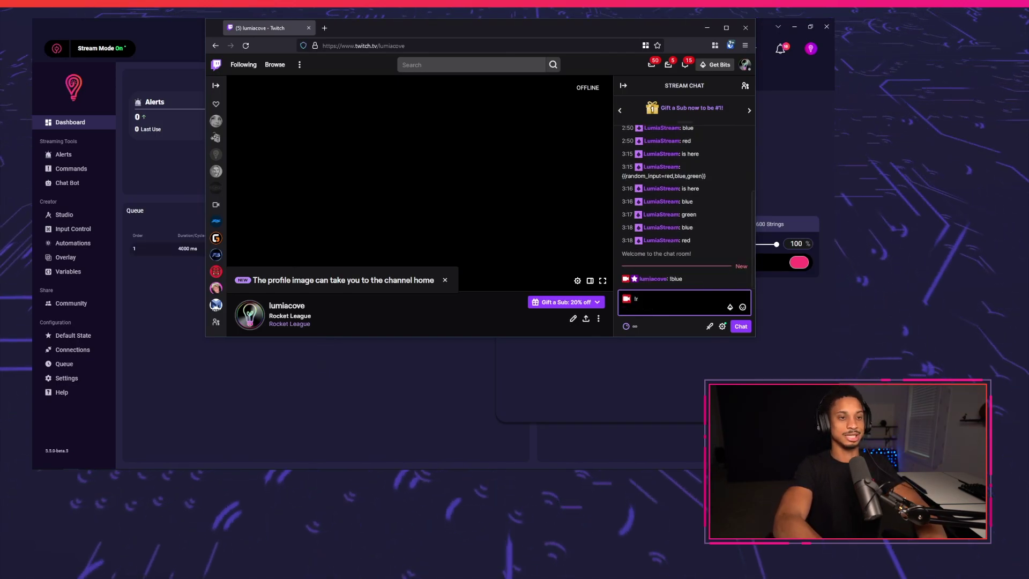
pyautogui.write('ed')
pyautogui.press('Return')
pyautogui.click(577, 422)
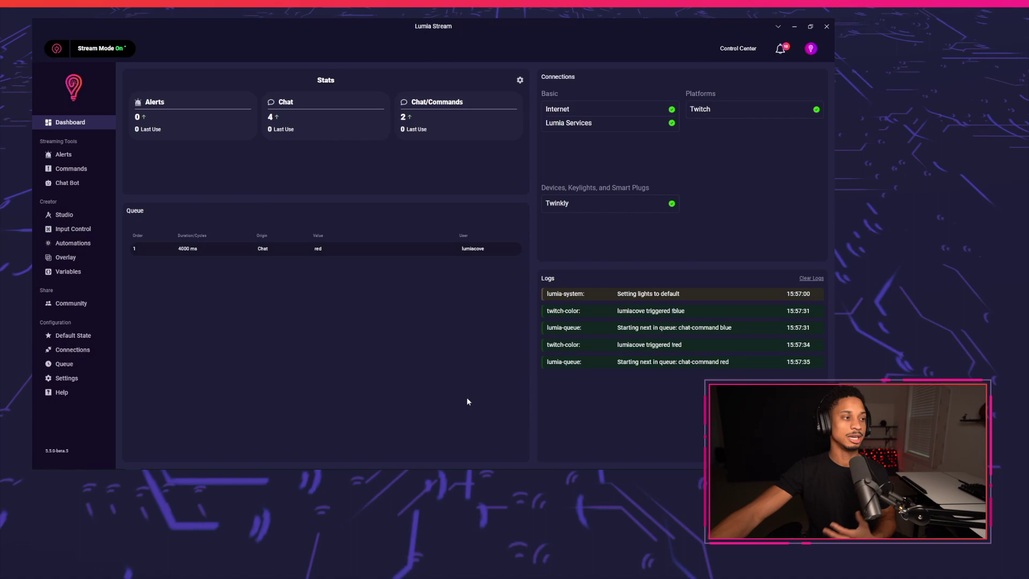
# - Create a green Color chat command named !emerald and refresh to apply it
pyautogui.click(71, 169)
pyautogui.click(770, 112)
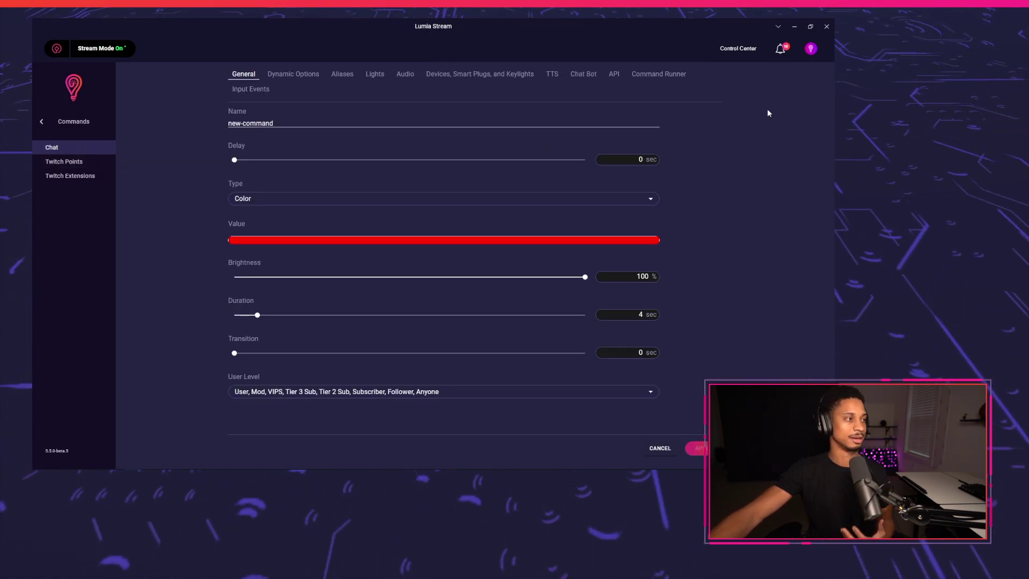
pyautogui.click(315, 239)
pyautogui.click(270, 212)
pyautogui.click(449, 149)
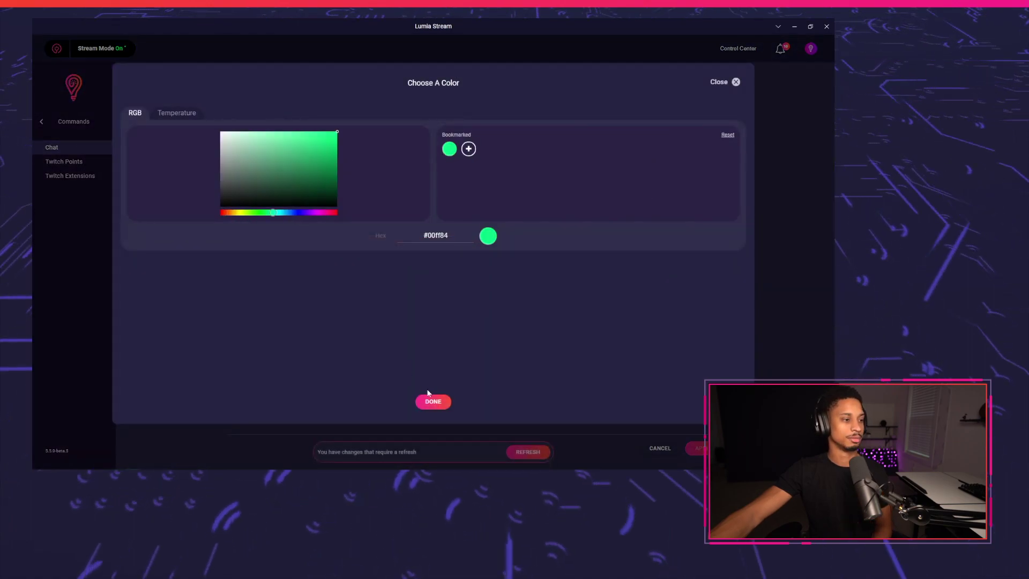
pyautogui.click(433, 402)
pyautogui.click(270, 124)
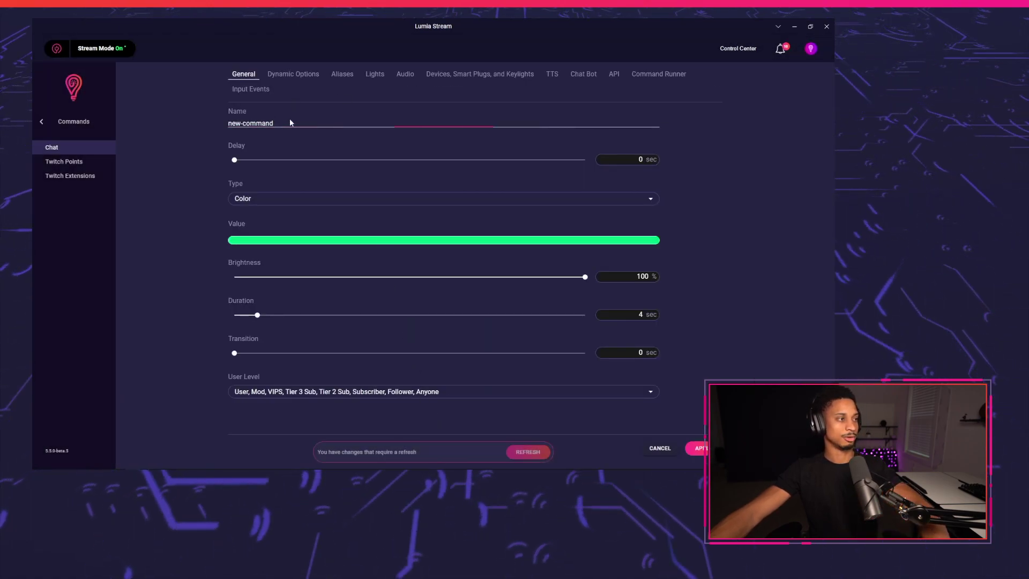
pyautogui.moveTo(289, 123); pyautogui.dragTo(226, 121)
pyautogui.write('!emerald')
pyautogui.press('Return')
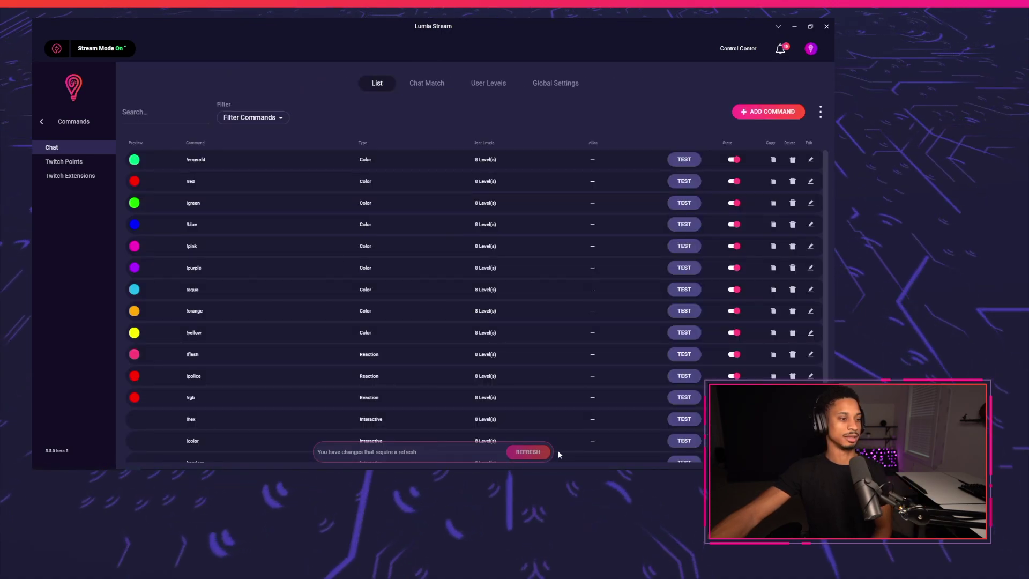
pyautogui.click(514, 451)
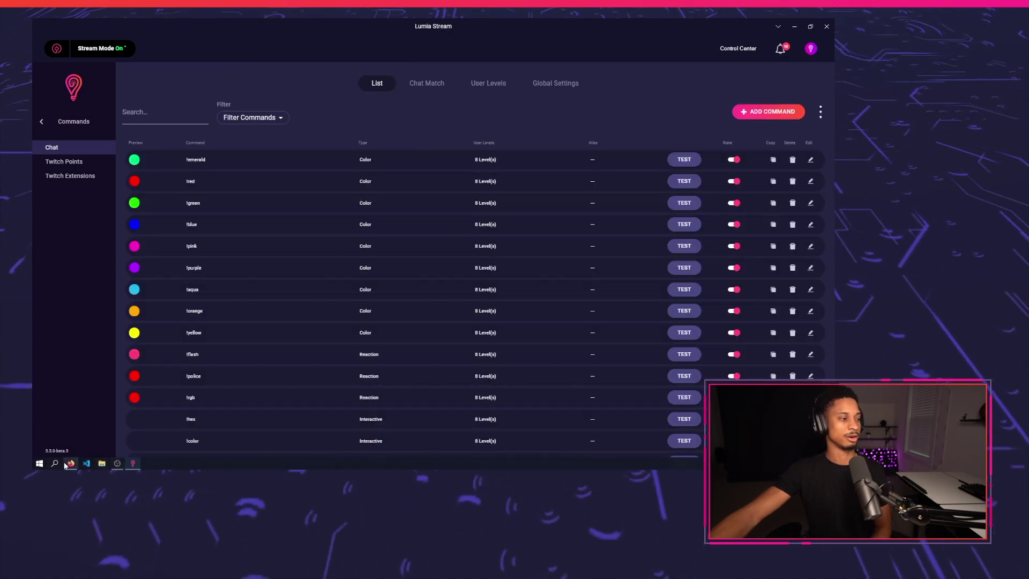
# - Send the !emerald command in Twitch chat and switch back to Lumia Stream
pyautogui.click(70, 463)
pyautogui.write('!emerald')
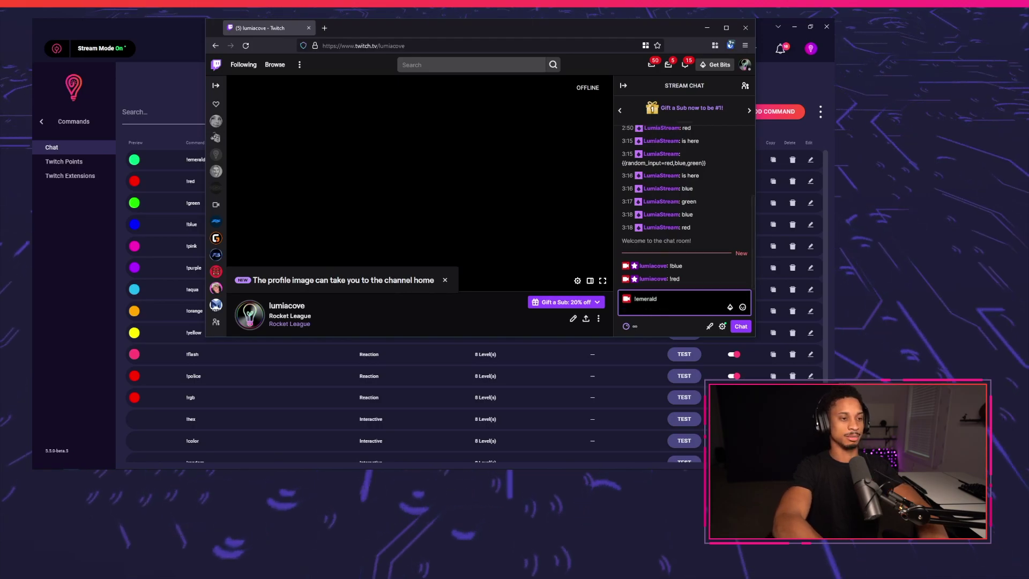
pyautogui.press('Return')
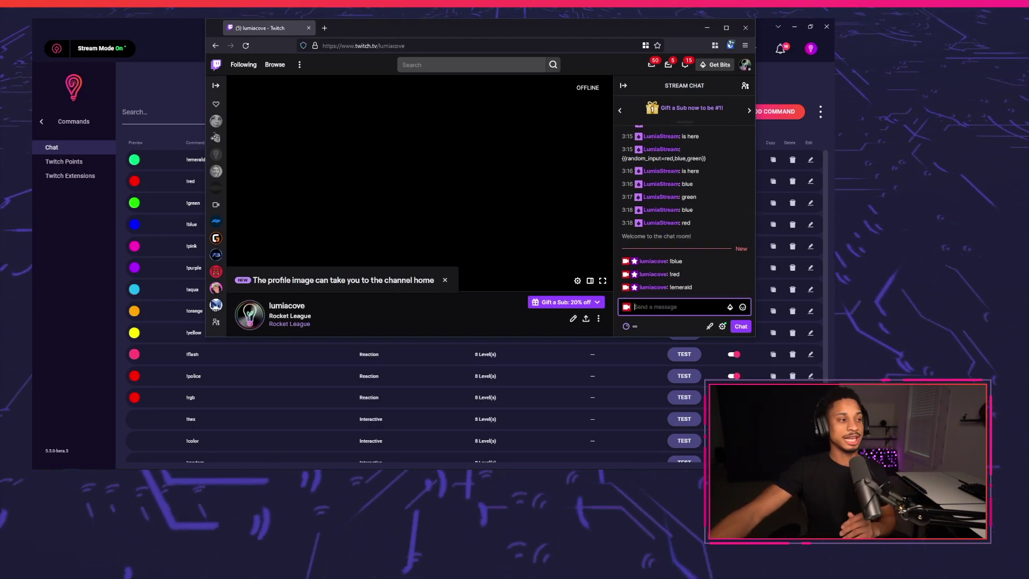
pyautogui.click(92, 348)
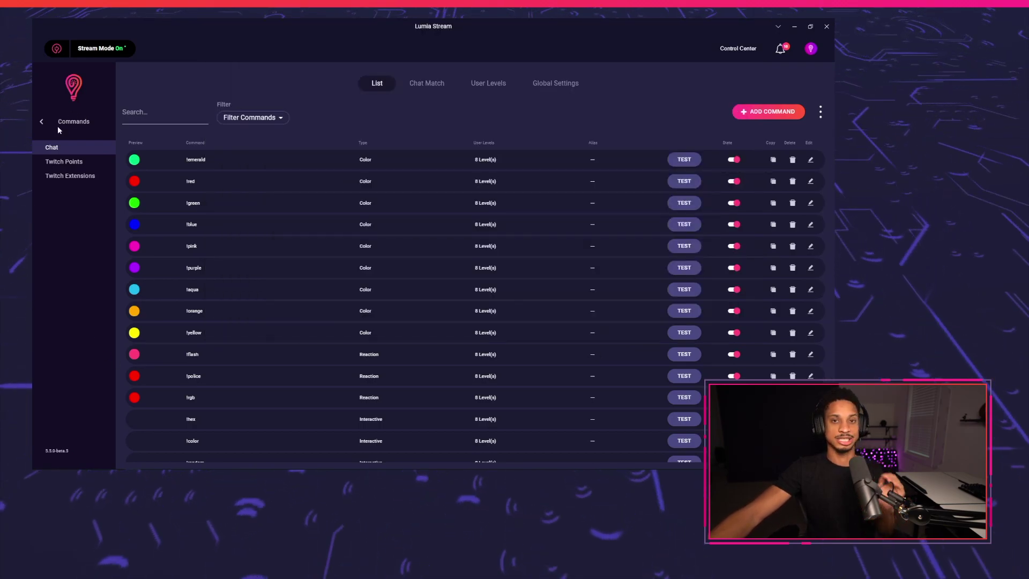
# - Start a new reaction in Studio named twinklyrgb
pyautogui.click(42, 121)
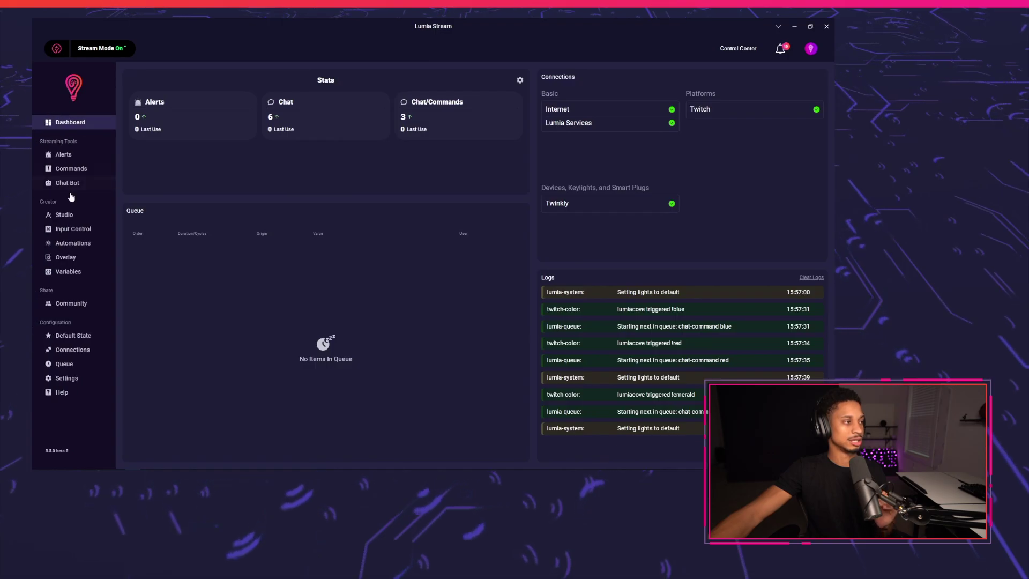
pyautogui.click(69, 214)
pyautogui.click(80, 161)
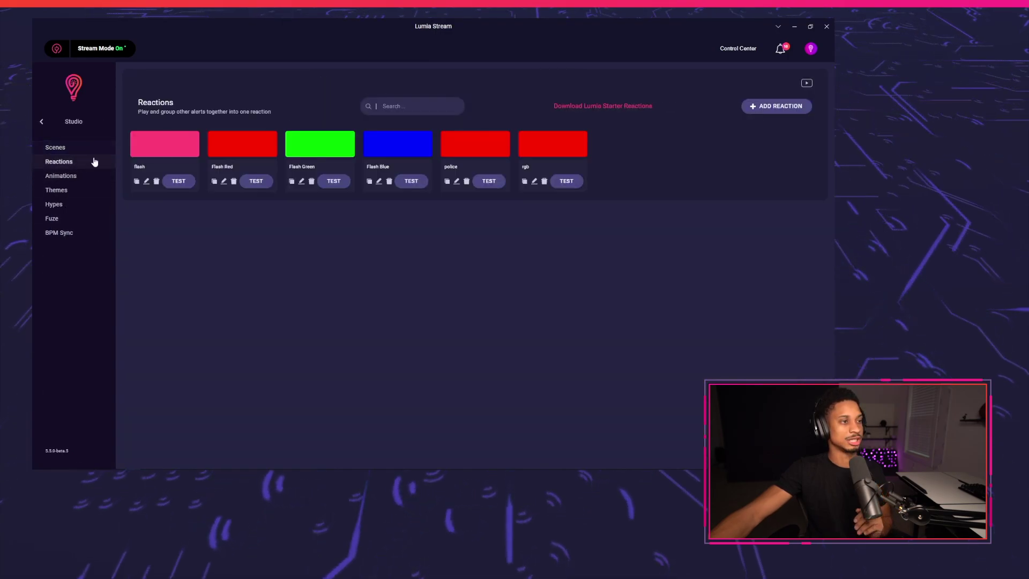
pyautogui.click(761, 107)
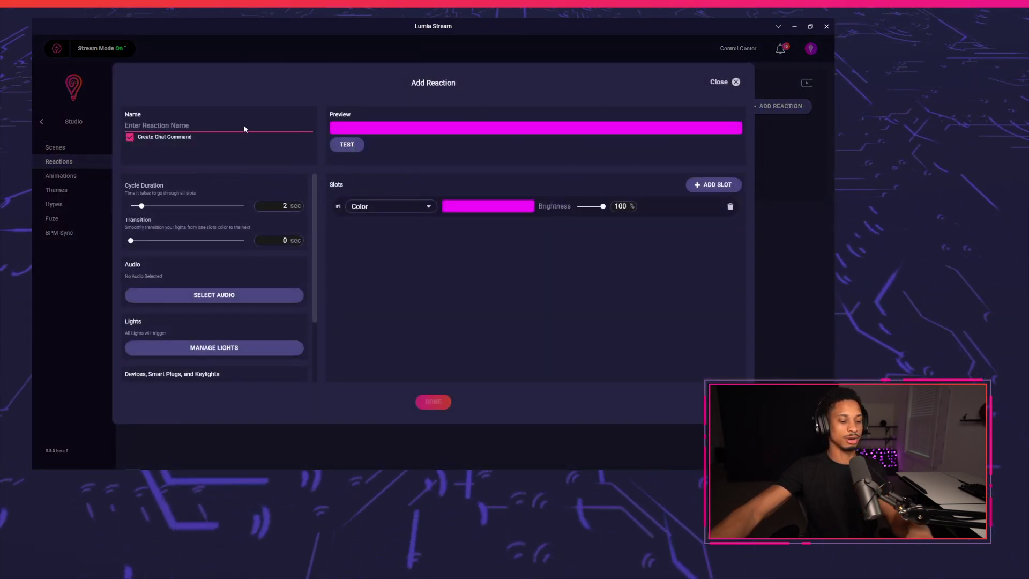
pyautogui.write('twinklyrg')
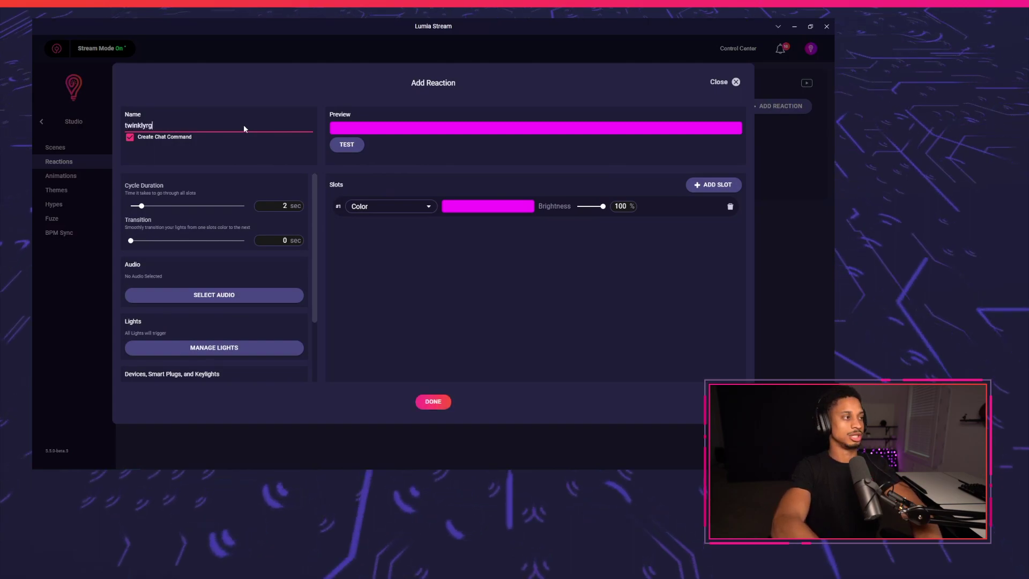
pyautogui.write('b')
# - Add colour slots with slot #3 blue (#0017ff), test the reaction, save and refresh
pyautogui.click(726, 187)
pyautogui.click(726, 187)
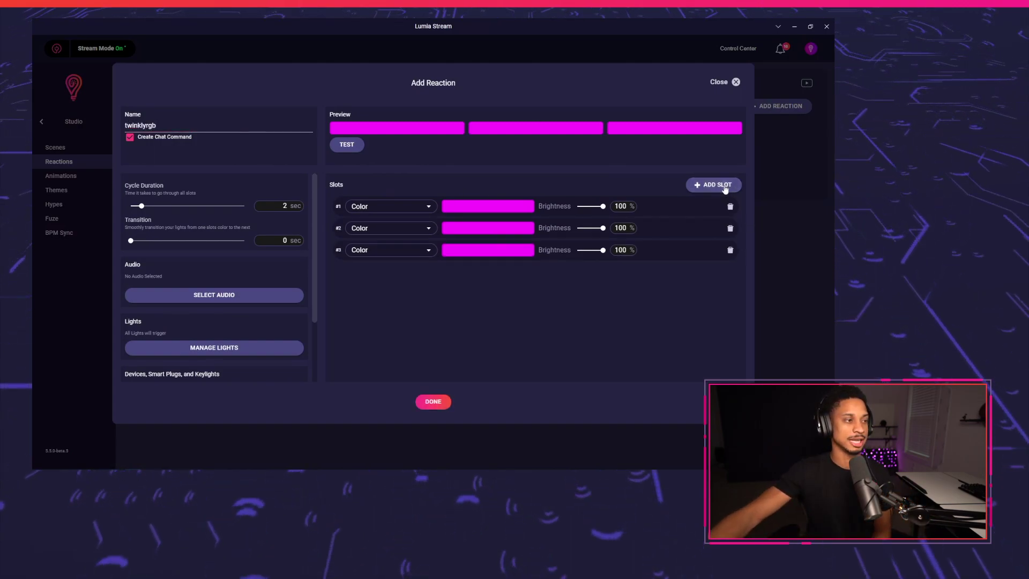
pyautogui.click(447, 223)
pyautogui.moveTo(235, 220); pyautogui.dragTo(259, 213)
pyautogui.click(298, 213)
pyautogui.click(299, 213)
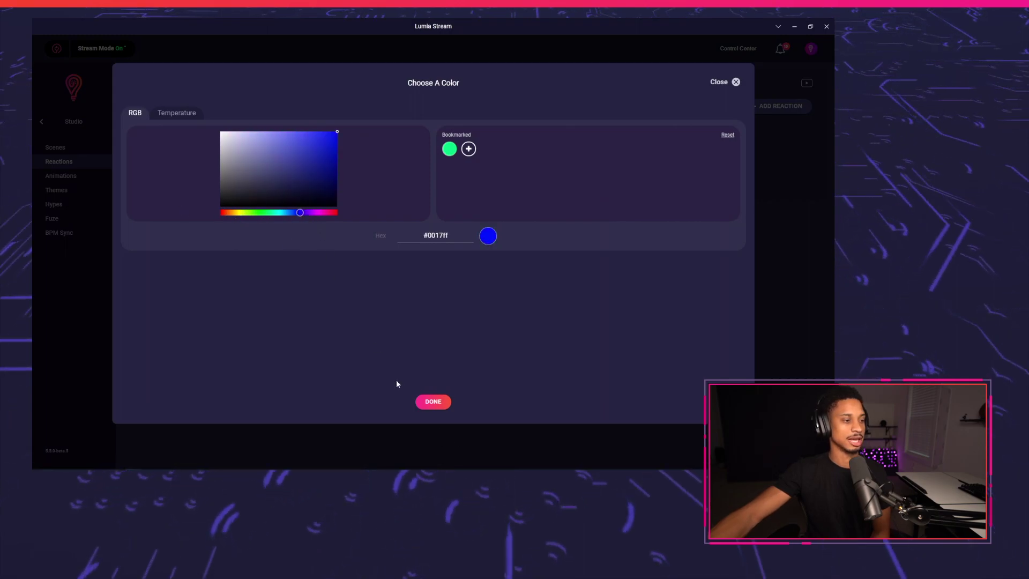
pyautogui.click(432, 401)
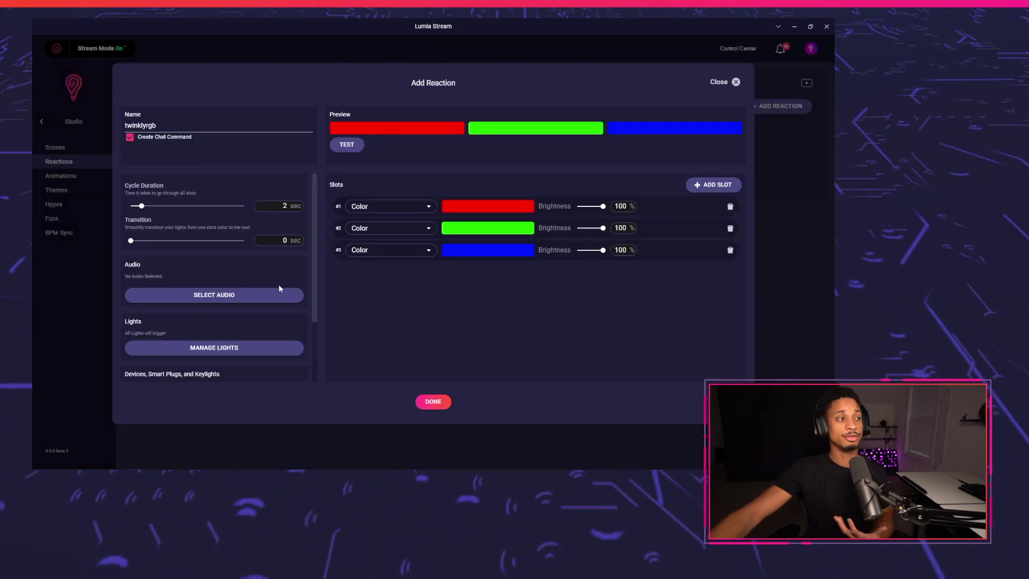
pyautogui.click(347, 143)
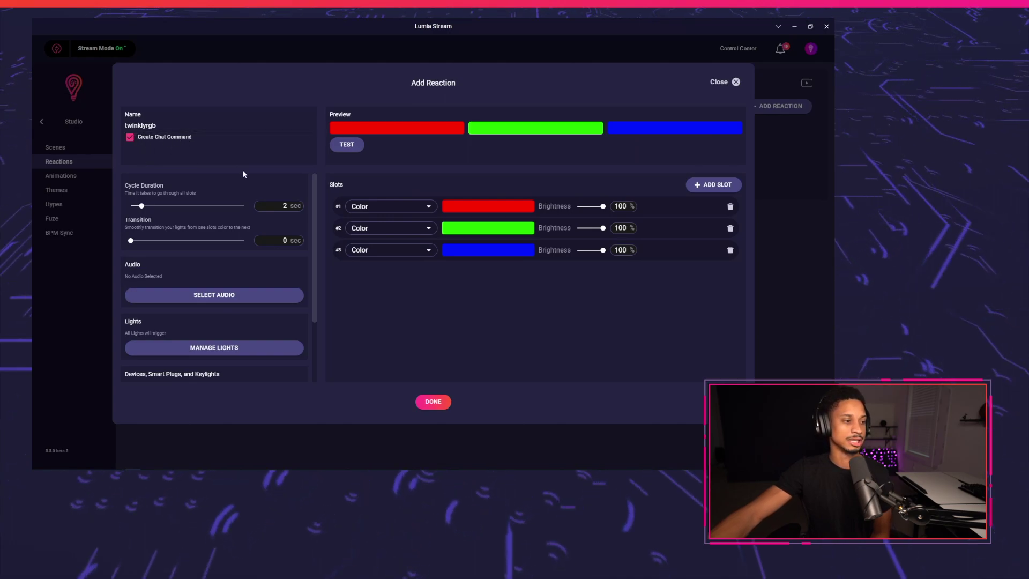
pyautogui.click(433, 402)
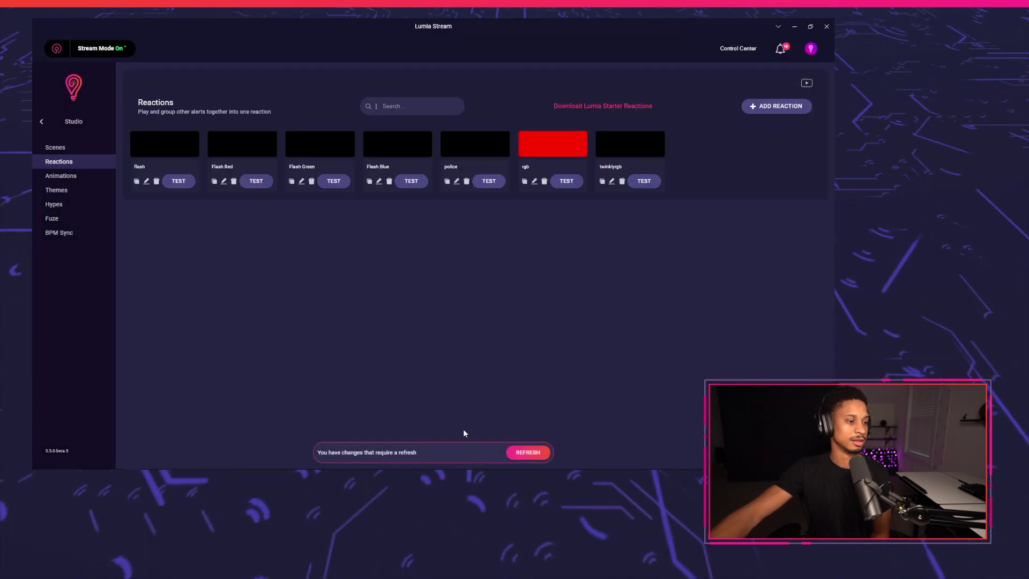
pyautogui.click(531, 453)
# - Post !twinklyrgb in the Twitch stream chat, then return to Lumia Stream
pyautogui.moveTo(115, 460)
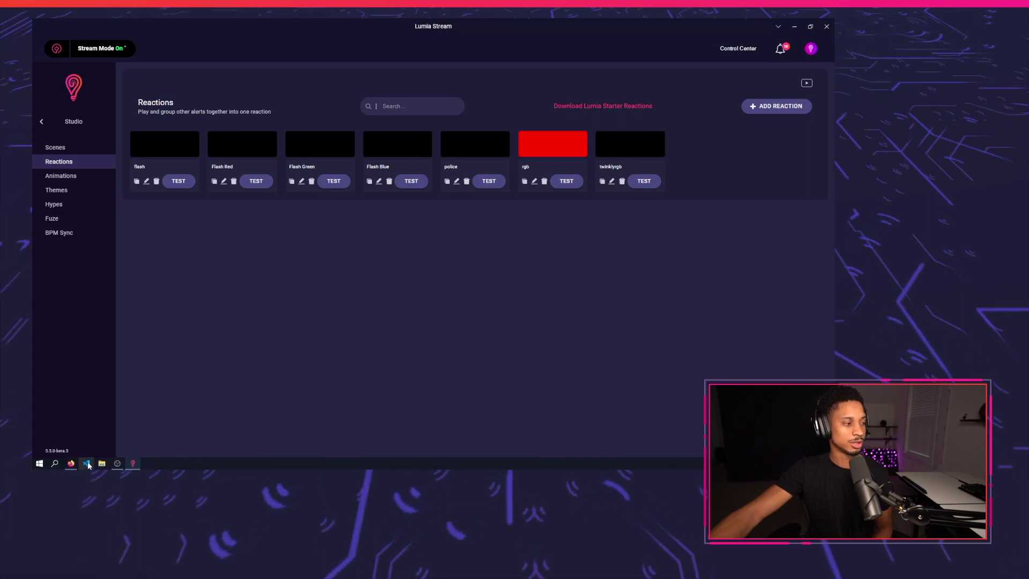
pyautogui.click(70, 464)
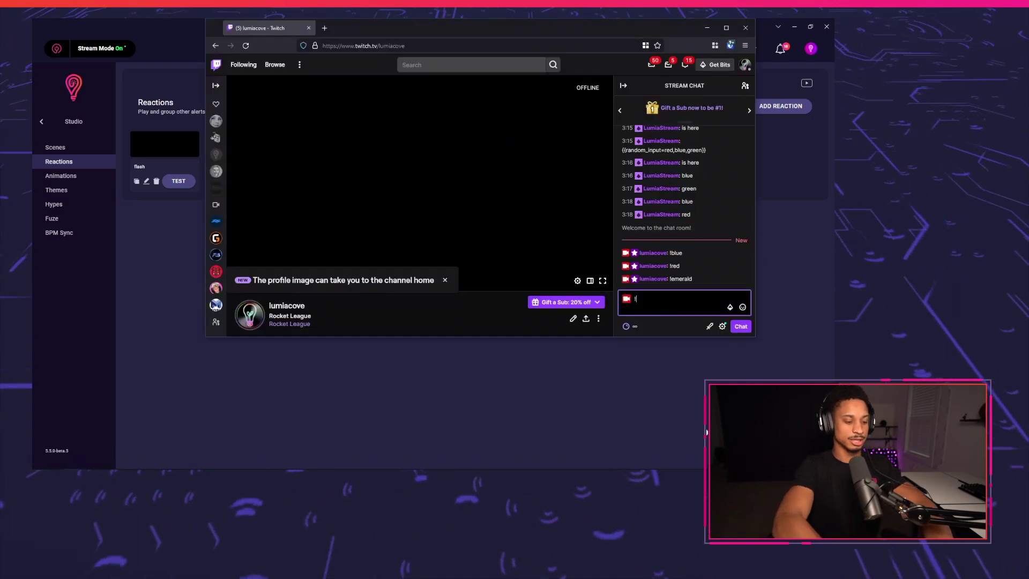
pyautogui.write('!twinklyrgb')
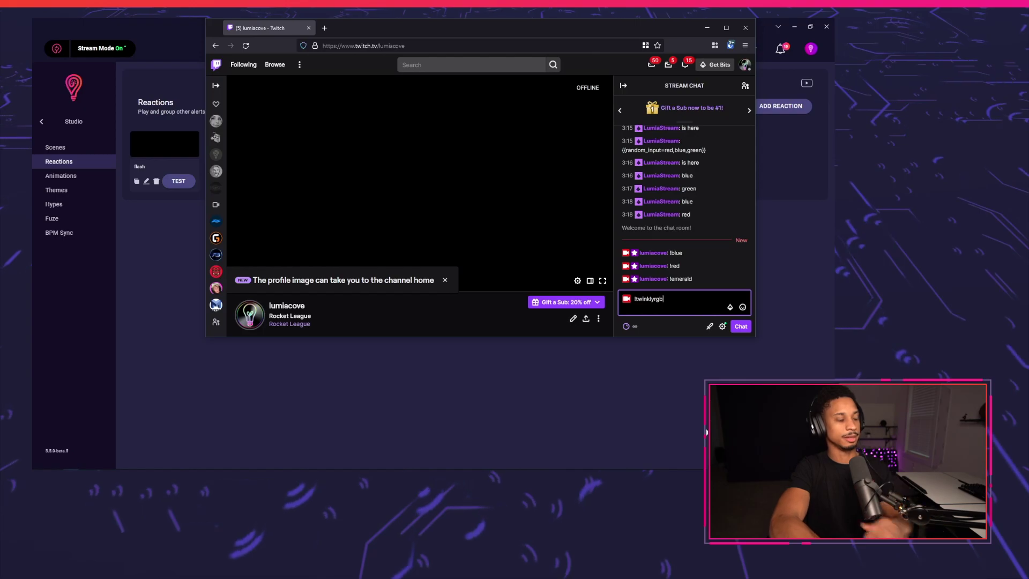
pyautogui.press('Return')
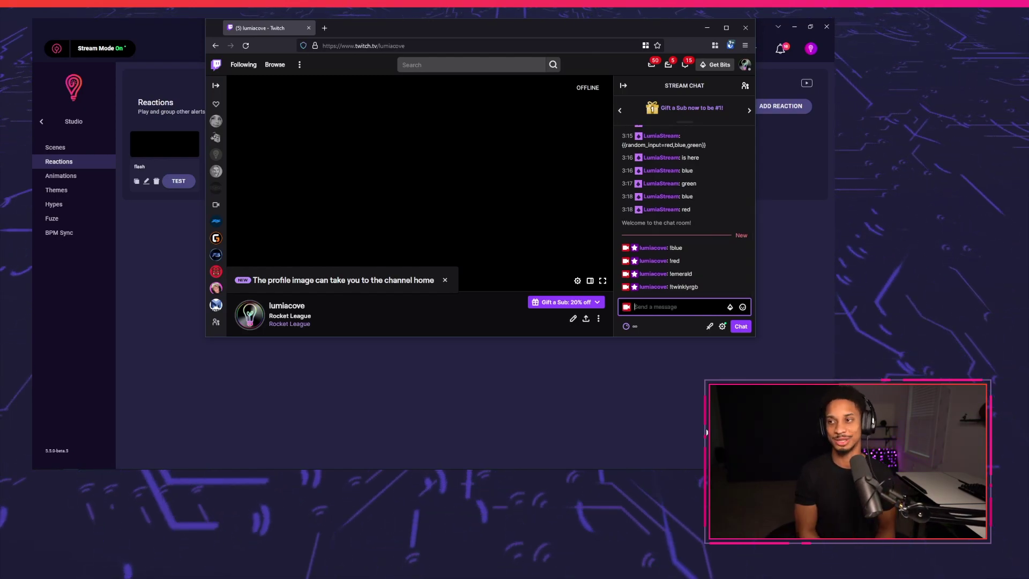
pyautogui.click(32, 103)
# - Add a new Twitch Points command named twinklyrgb
pyautogui.click(43, 123)
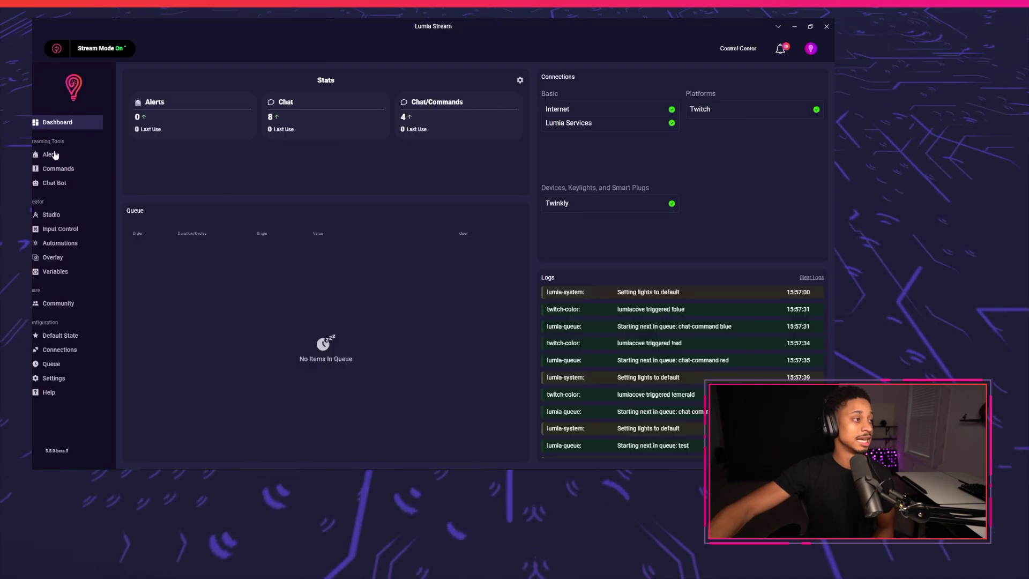
pyautogui.click(72, 169)
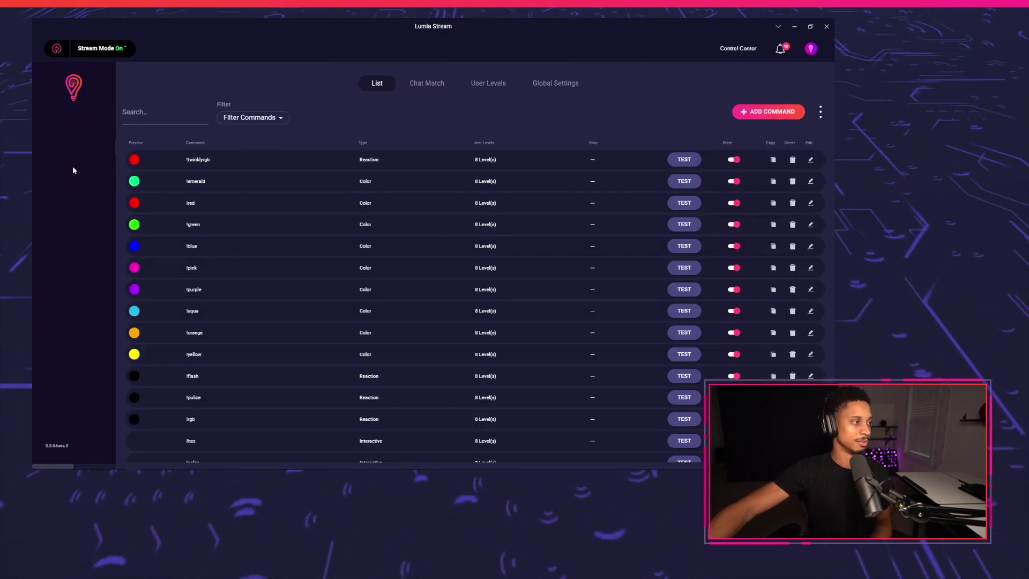
pyautogui.click(83, 161)
pyautogui.click(766, 111)
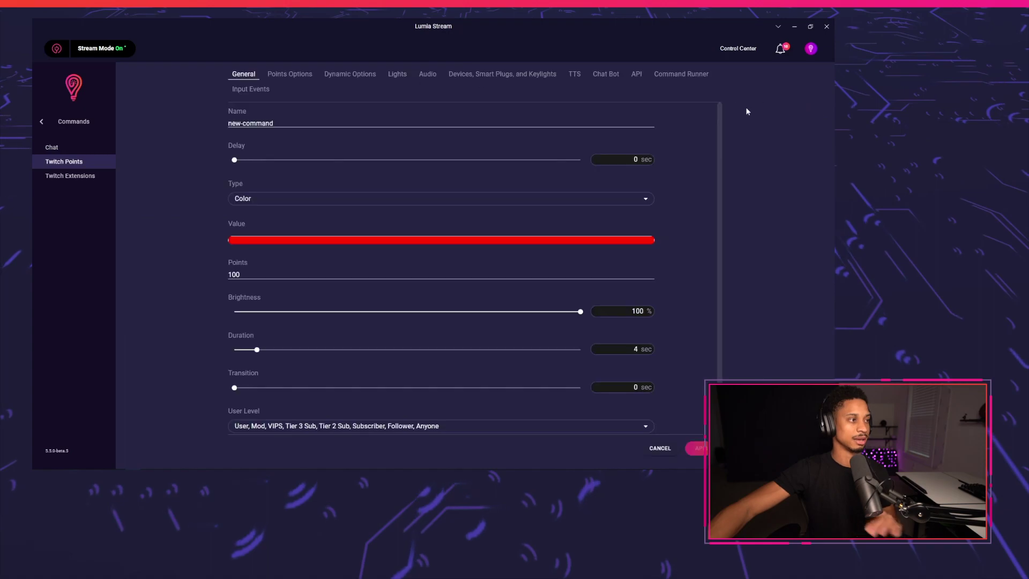
pyautogui.click(303, 123)
pyautogui.write('t')
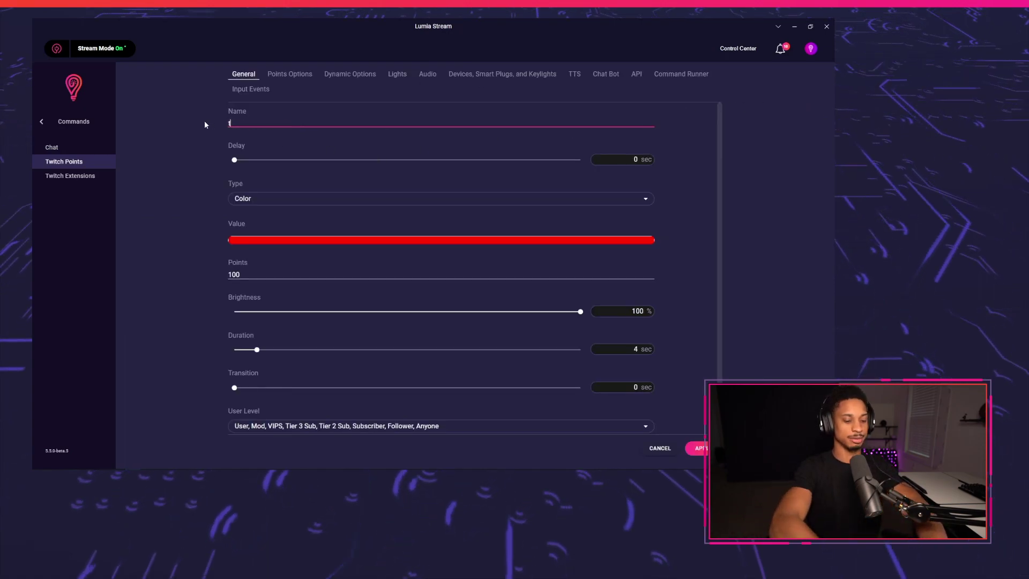
pyautogui.write('winklyrgb')
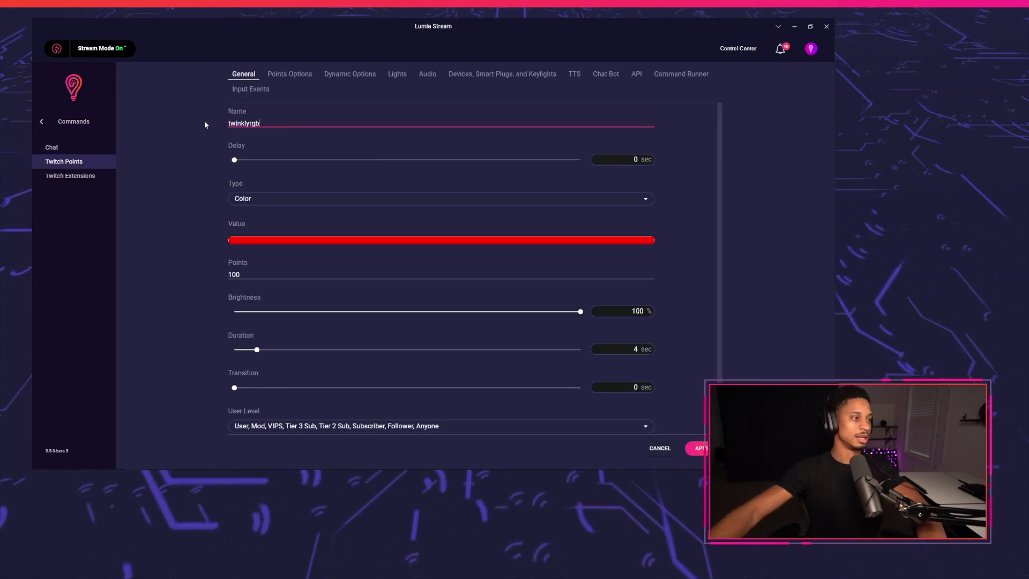
# - Make it a Reaction triggering Twinklyrgb for about 7.7 seconds, then refresh
pyautogui.click(335, 196)
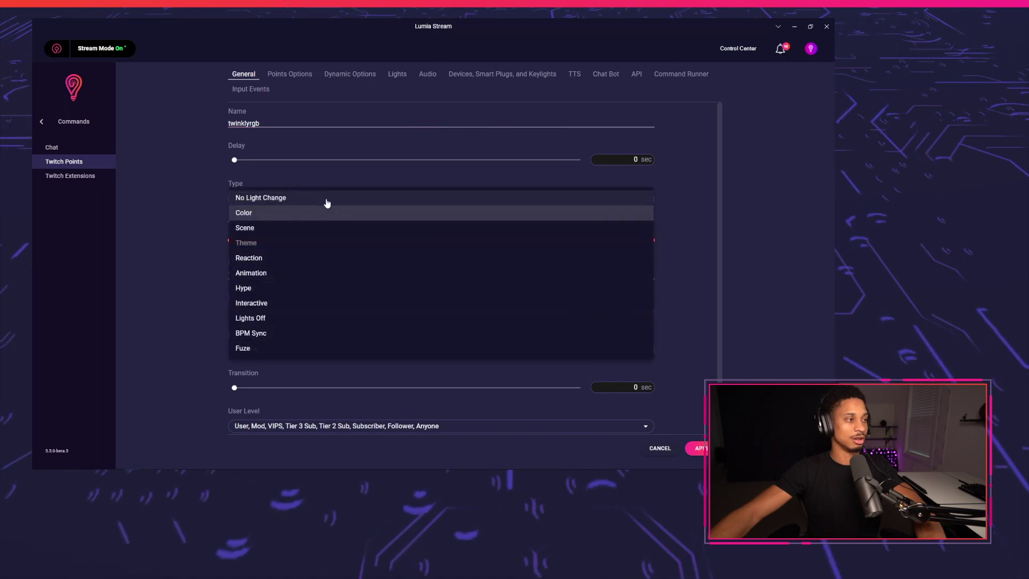
pyautogui.click(261, 265)
pyautogui.click(274, 243)
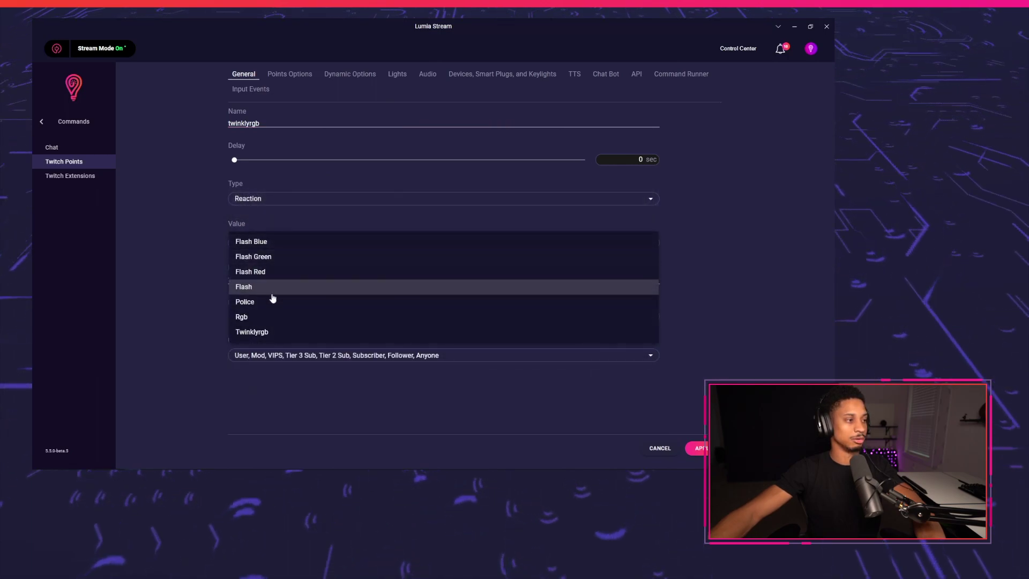
pyautogui.click(277, 334)
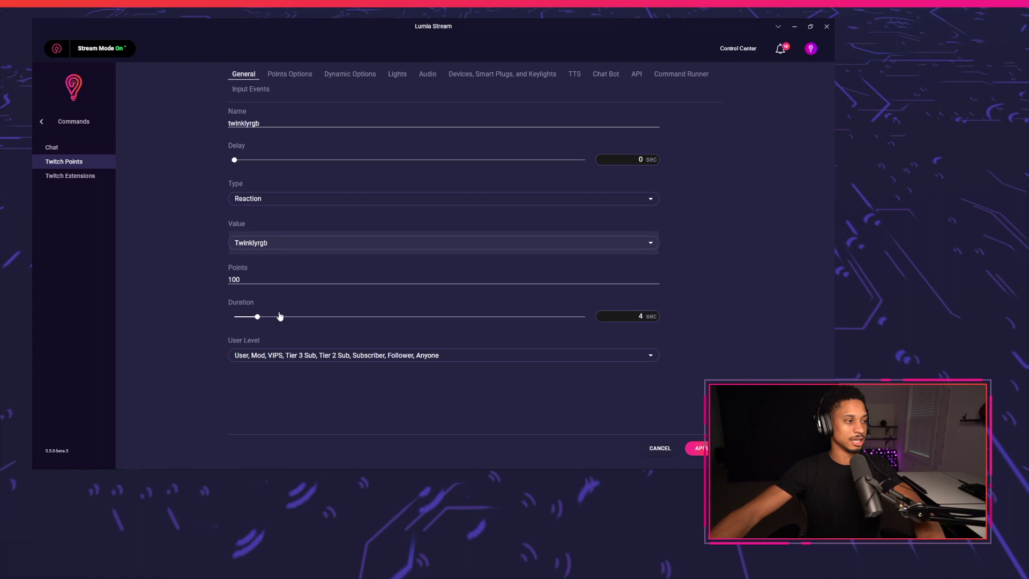
pyautogui.click(279, 316)
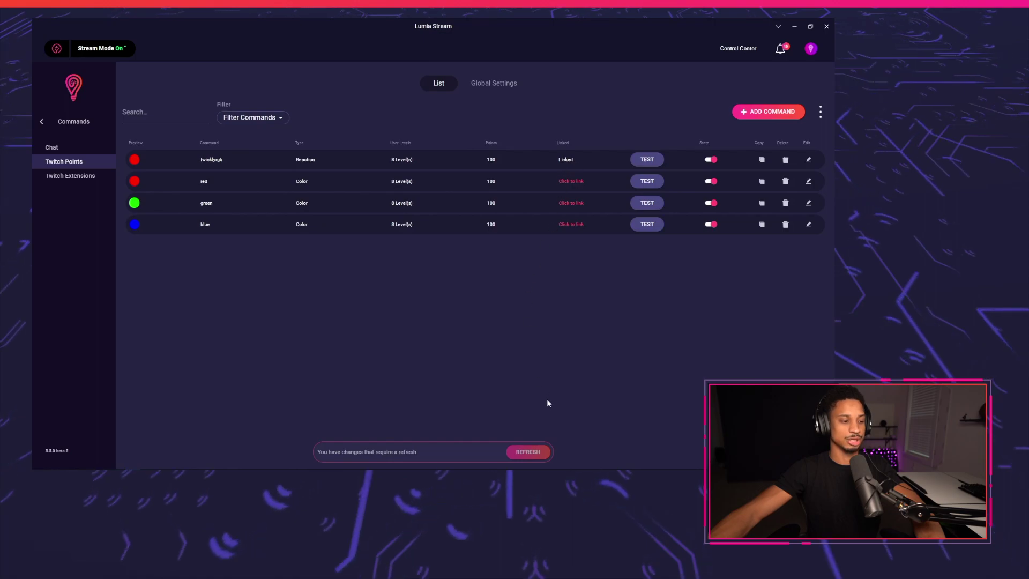
pyautogui.click(527, 451)
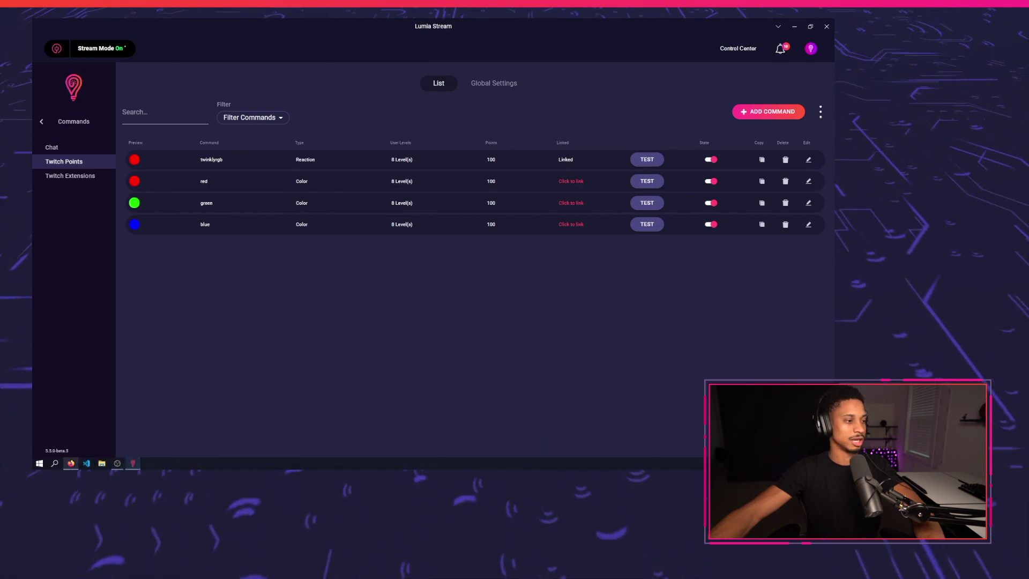
pyautogui.click(70, 465)
# - Redeem the twinklyrgb channel-points reward for 100 points from the Twitch chat
pyautogui.click(626, 326)
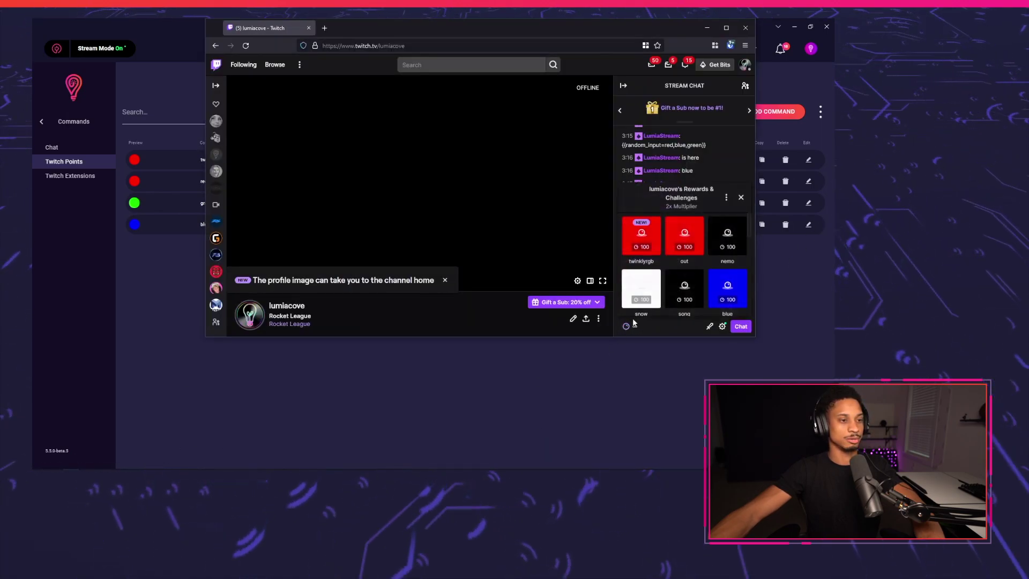
pyautogui.click(642, 234)
pyautogui.click(674, 301)
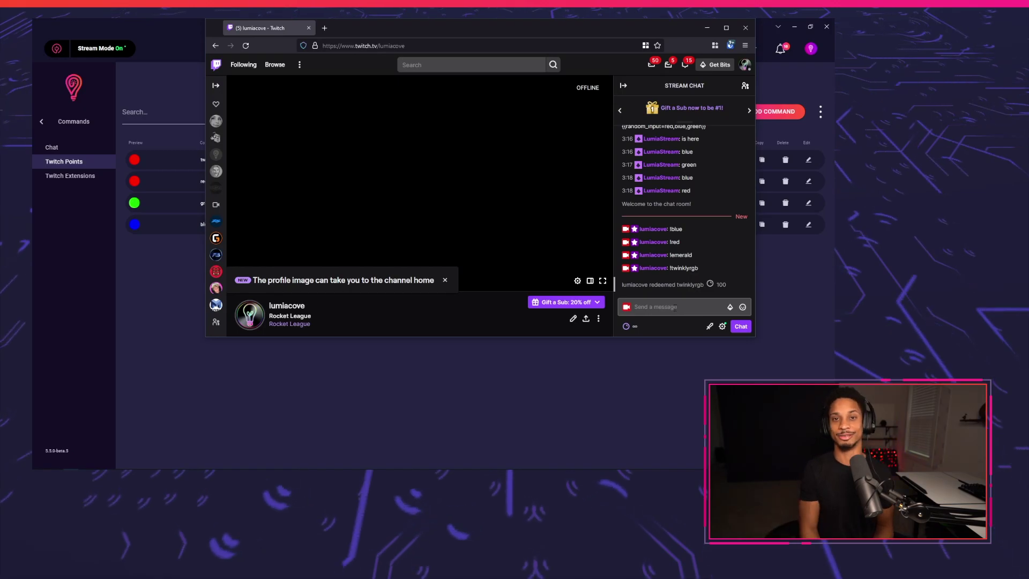
# - Change the default light state colour from pink to blue, refresh, and return to the Dashboard
pyautogui.click(613, 342)
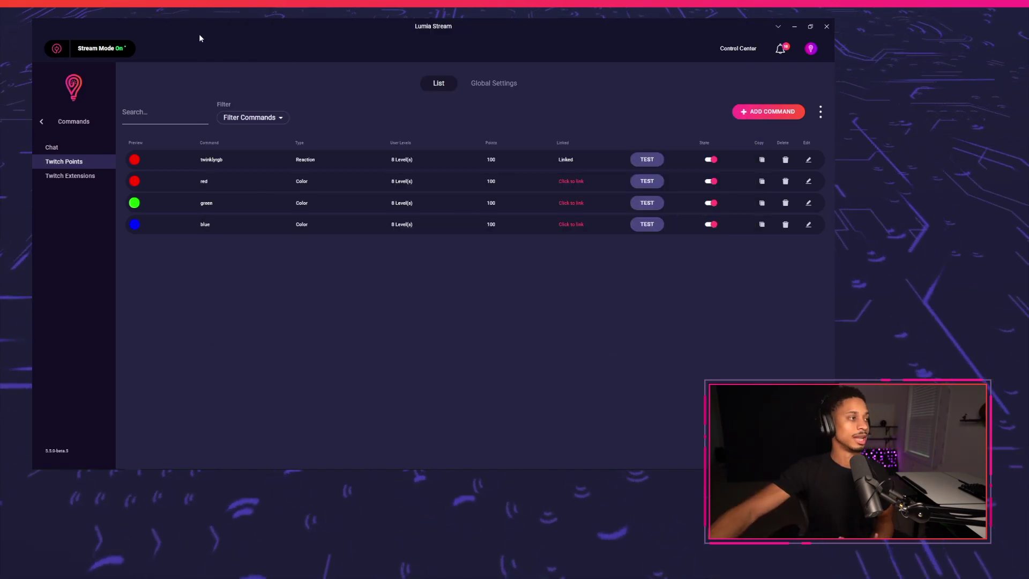
pyautogui.click(42, 121)
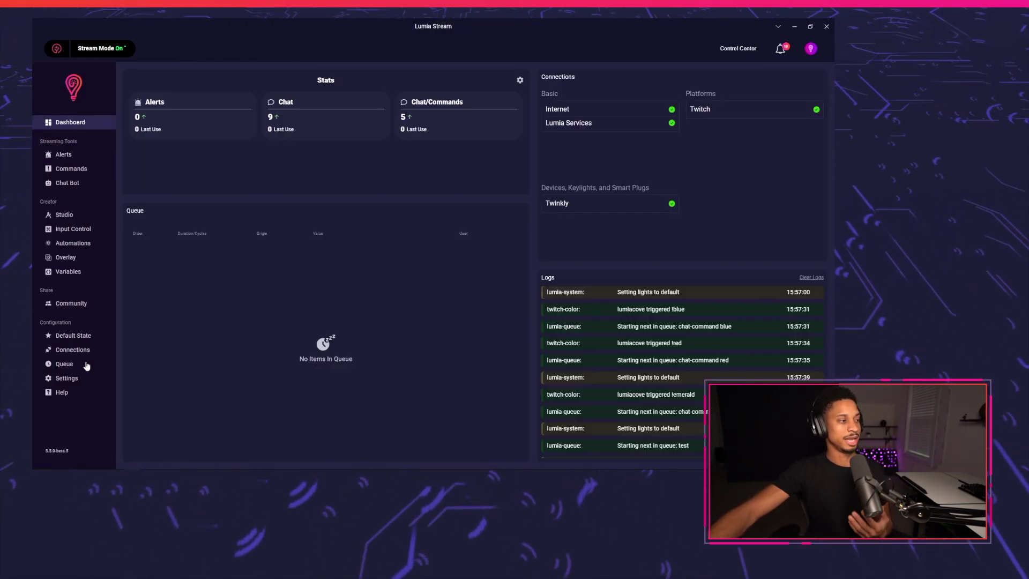
pyautogui.click(76, 339)
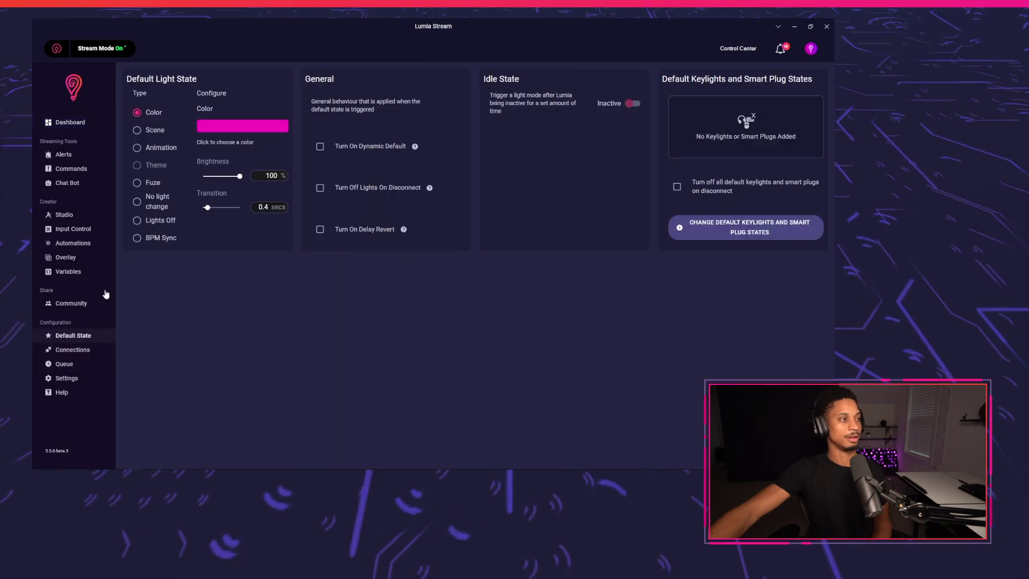
pyautogui.click(215, 130)
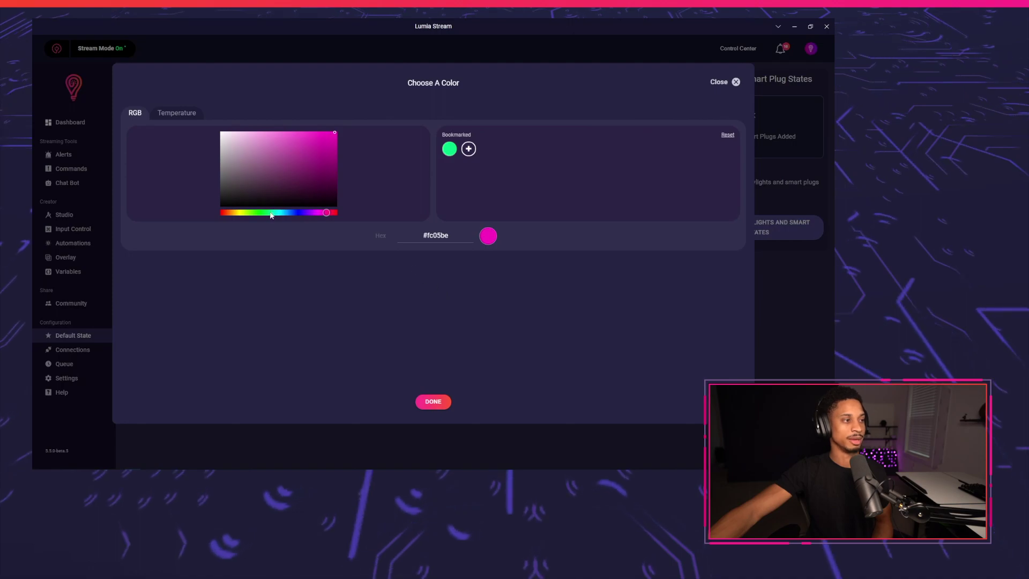
pyautogui.click(296, 213)
pyautogui.click(431, 401)
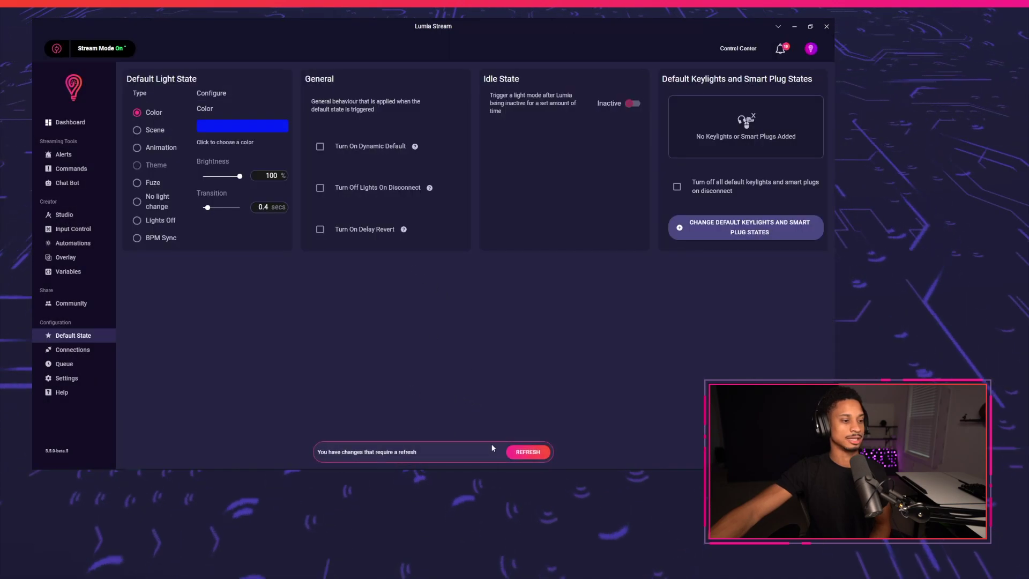
pyautogui.click(517, 450)
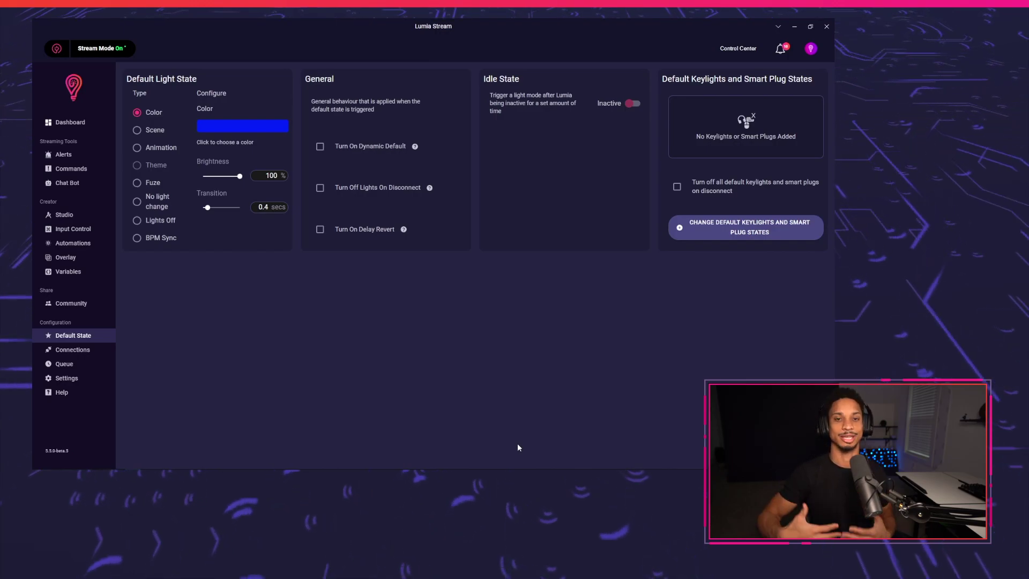
pyautogui.click(70, 122)
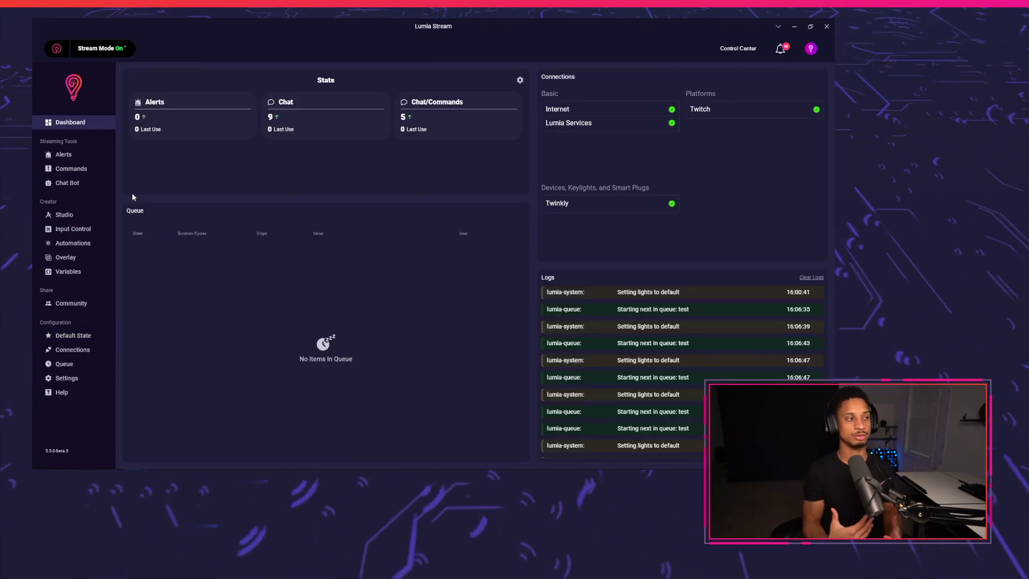
# - Go to the Themes page under Studio to start a new theme
pyautogui.click(89, 216)
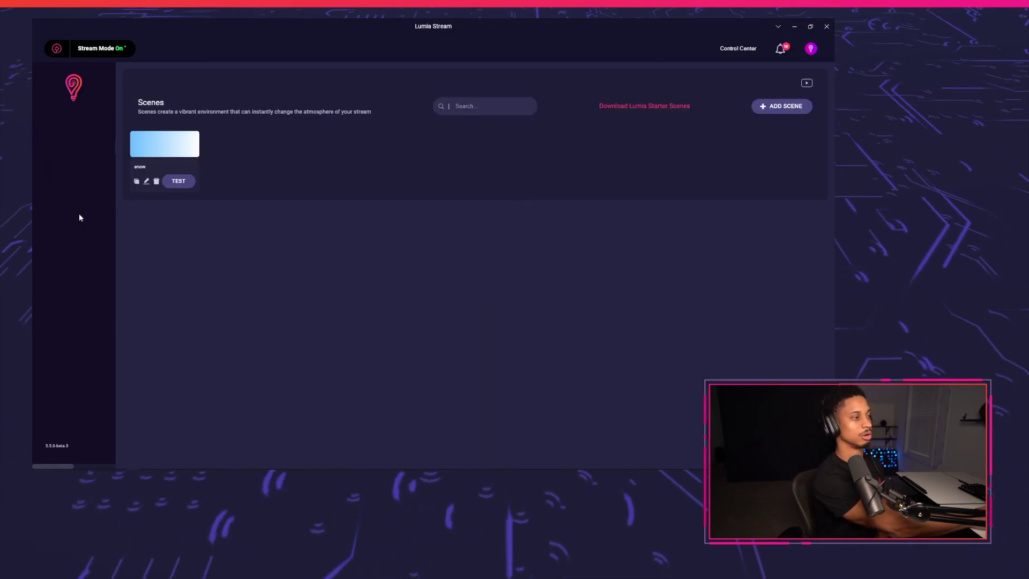
pyautogui.click(83, 202)
pyautogui.click(81, 191)
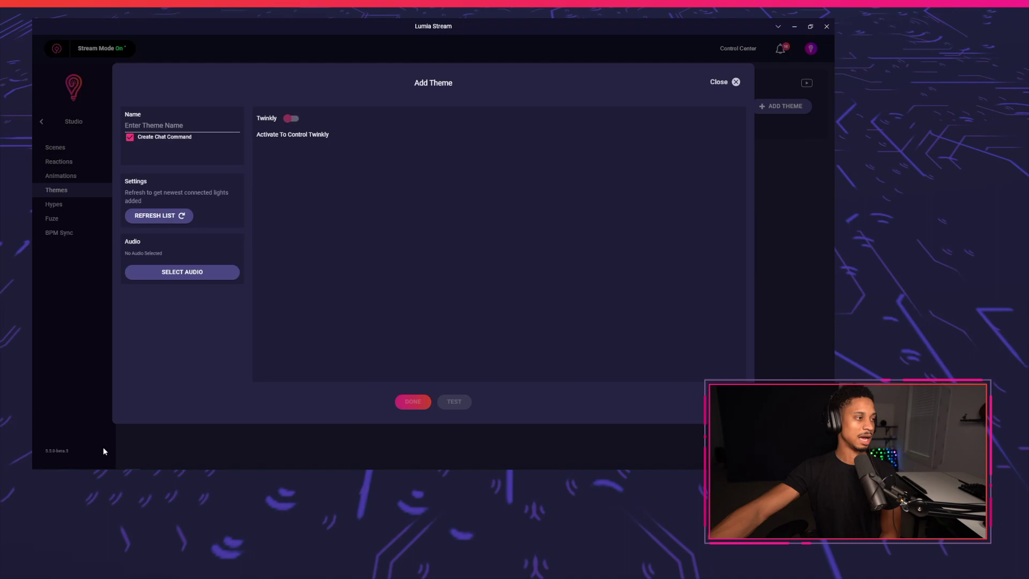
# - Enable Twinkly for the theme and set its type to Twinkly Scene with the Rainbow scene
pyautogui.click(291, 118)
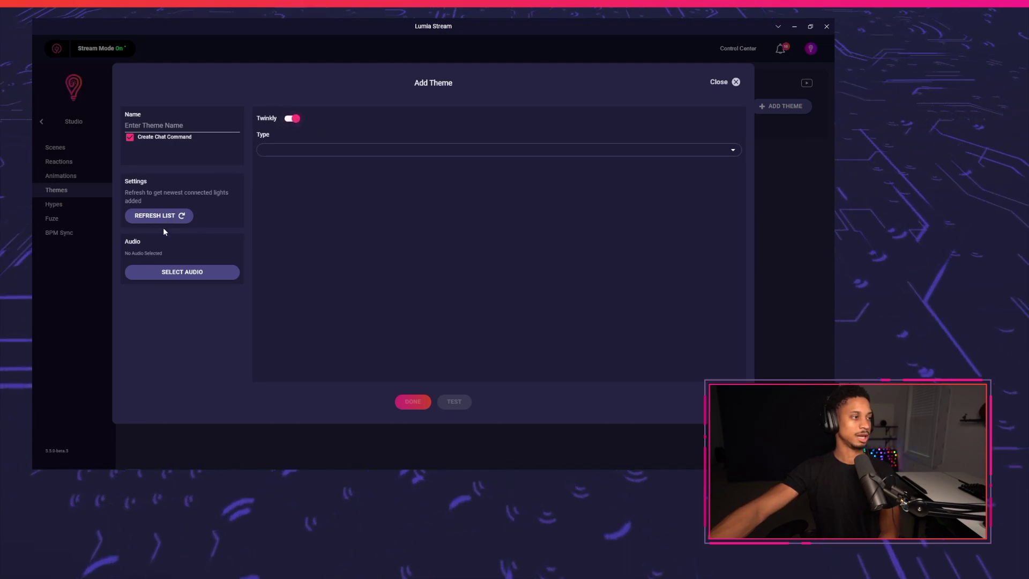
pyautogui.click(361, 152)
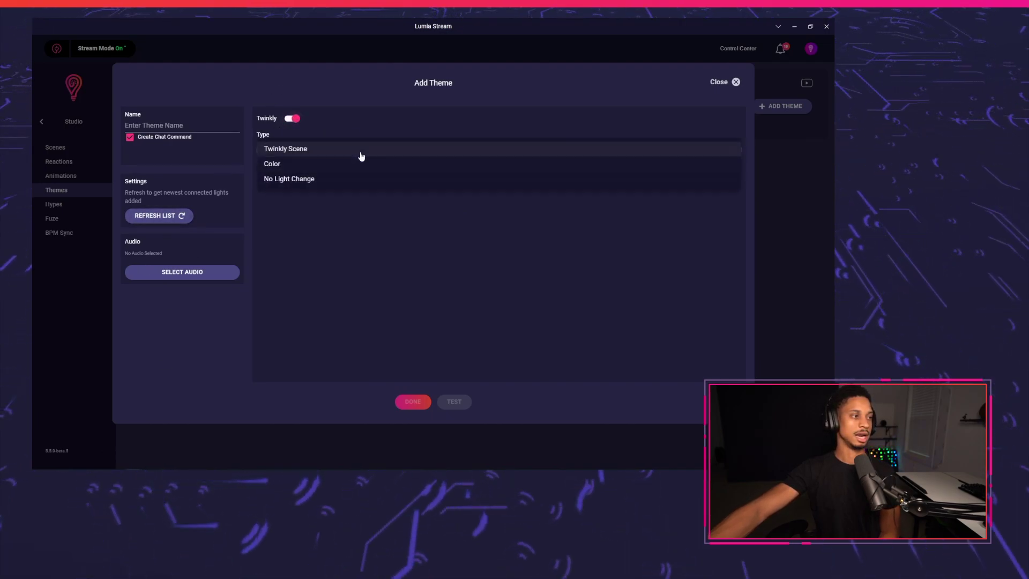
pyautogui.click(346, 150)
pyautogui.click(324, 181)
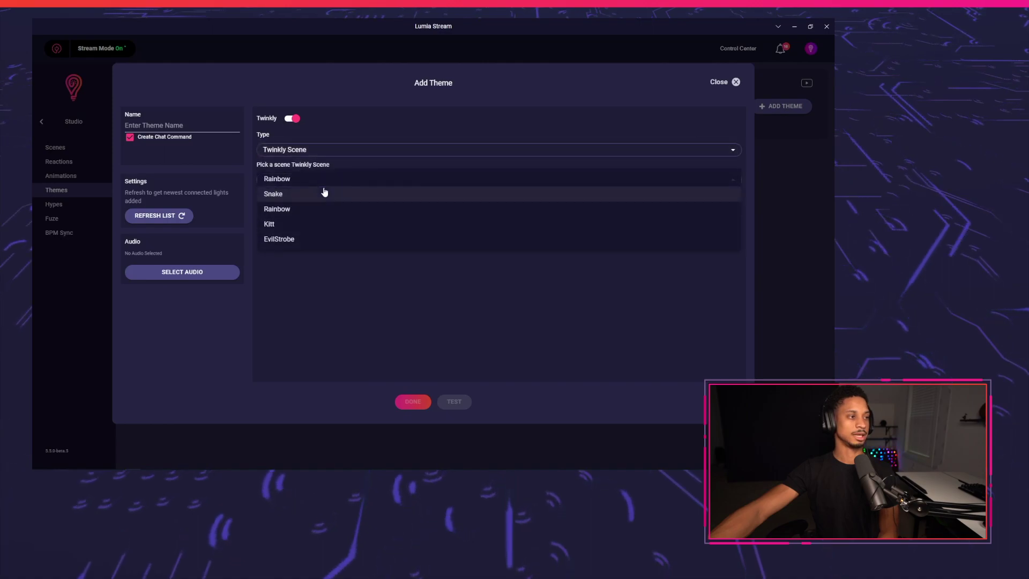
pyautogui.click(283, 182)
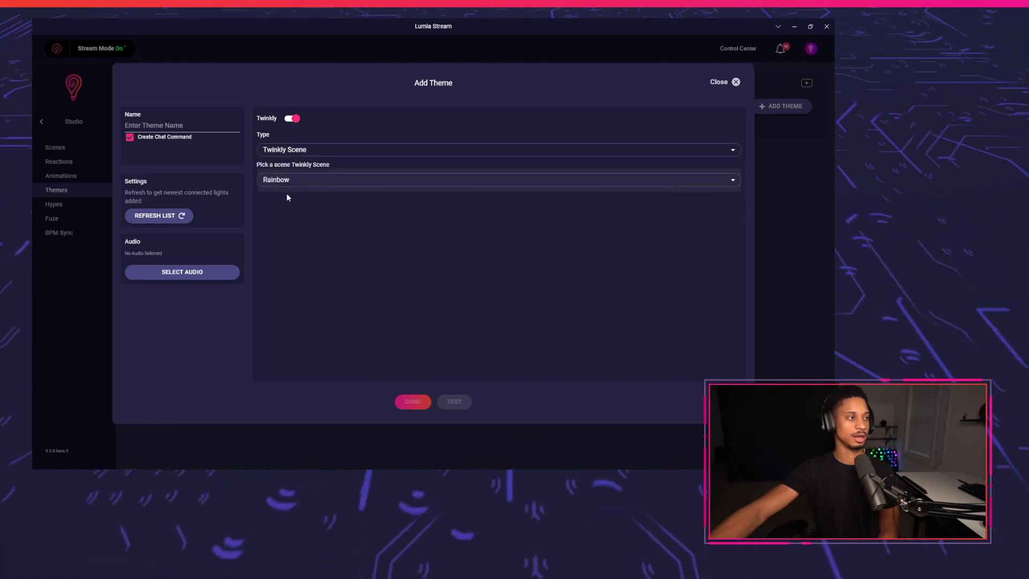
# - Name the theme 'twinkly', test it on the lights, and save it
pyautogui.click(170, 124)
pyautogui.write('tw')
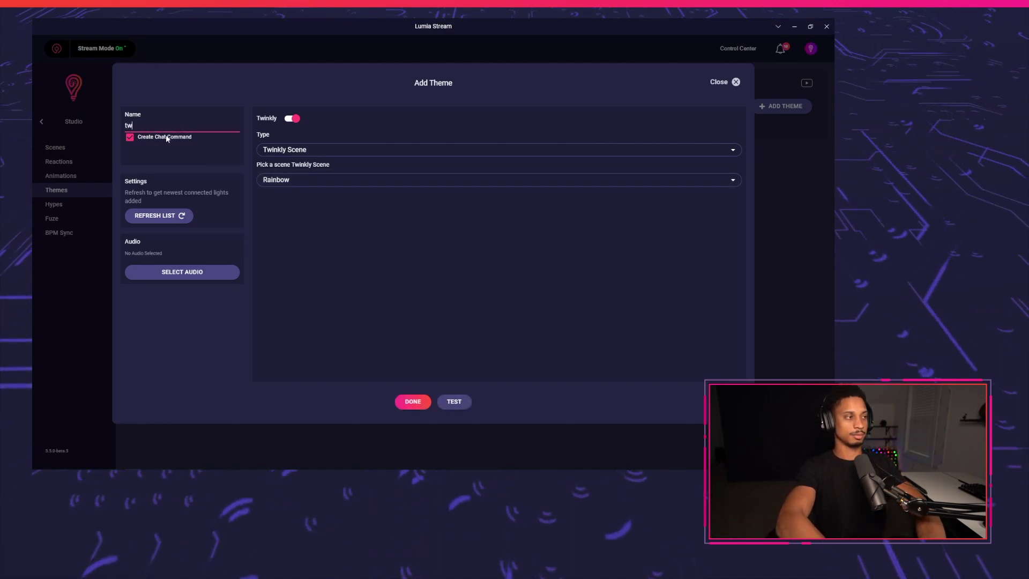
pyautogui.write('inkly')
pyautogui.click(452, 400)
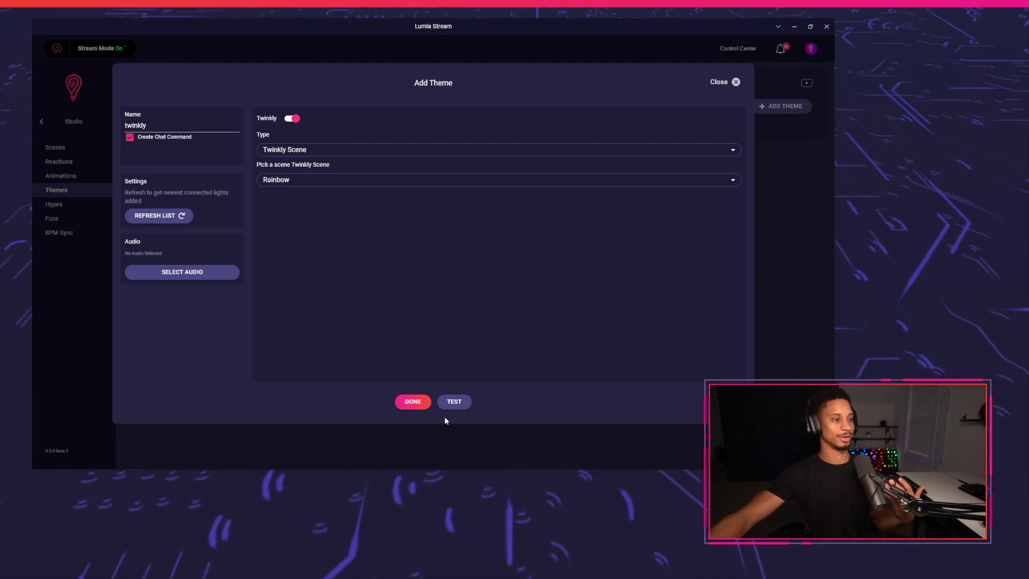
pyautogui.click(412, 401)
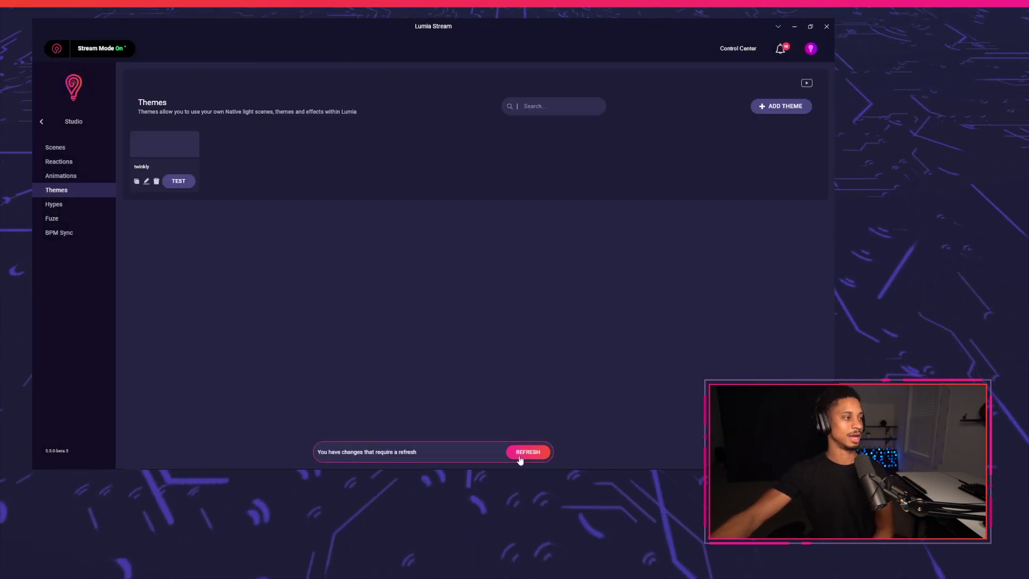
# - Switch the default light state from blue to the twinkly Theme and refresh
pyautogui.click(43, 122)
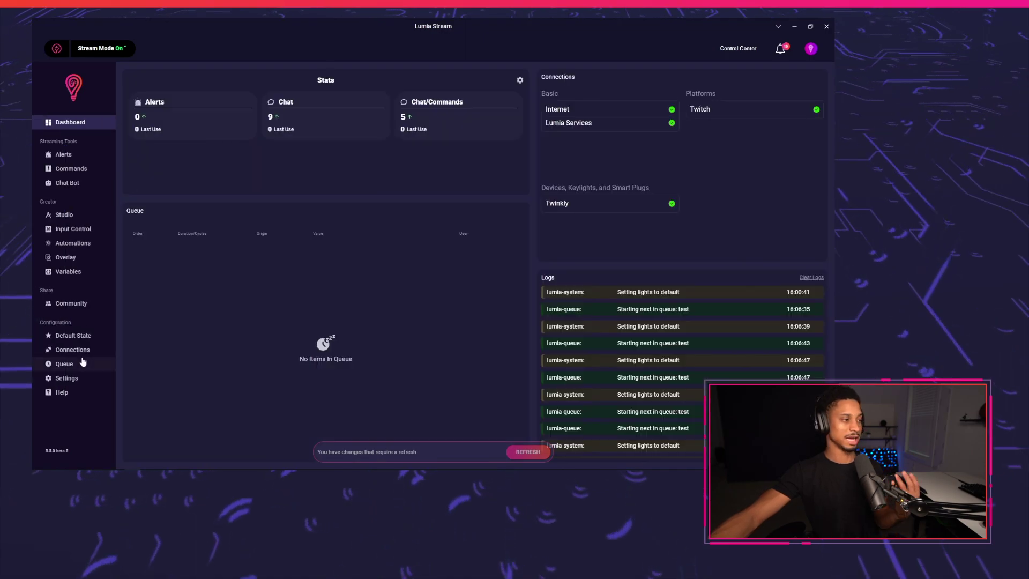
pyautogui.click(93, 333)
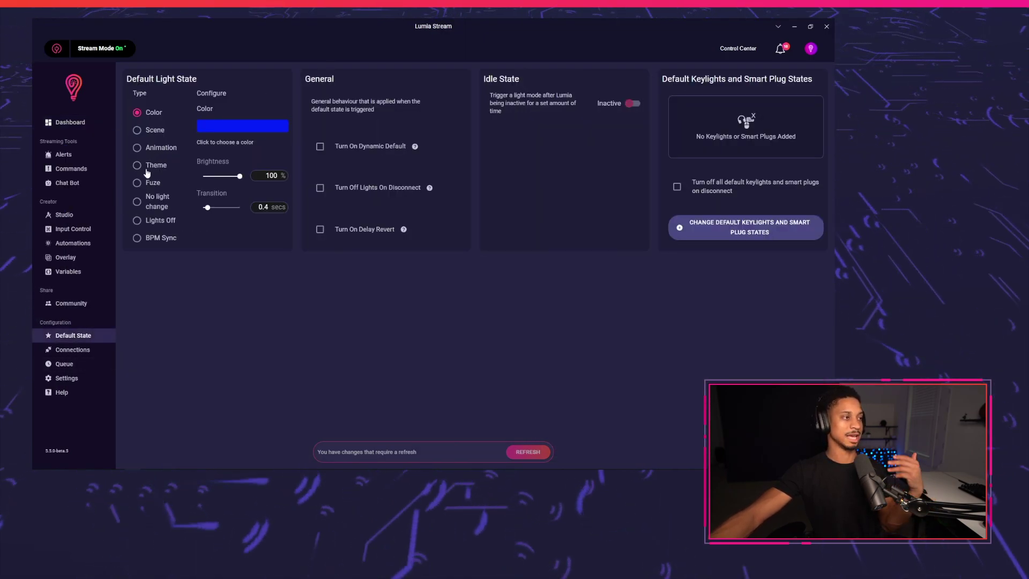
pyautogui.click(175, 165)
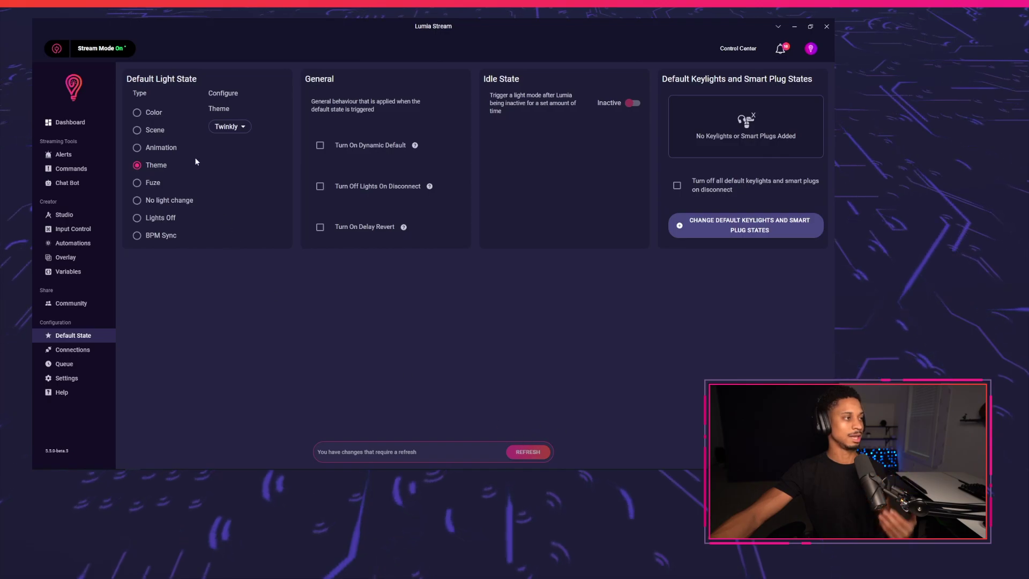
pyautogui.click(529, 454)
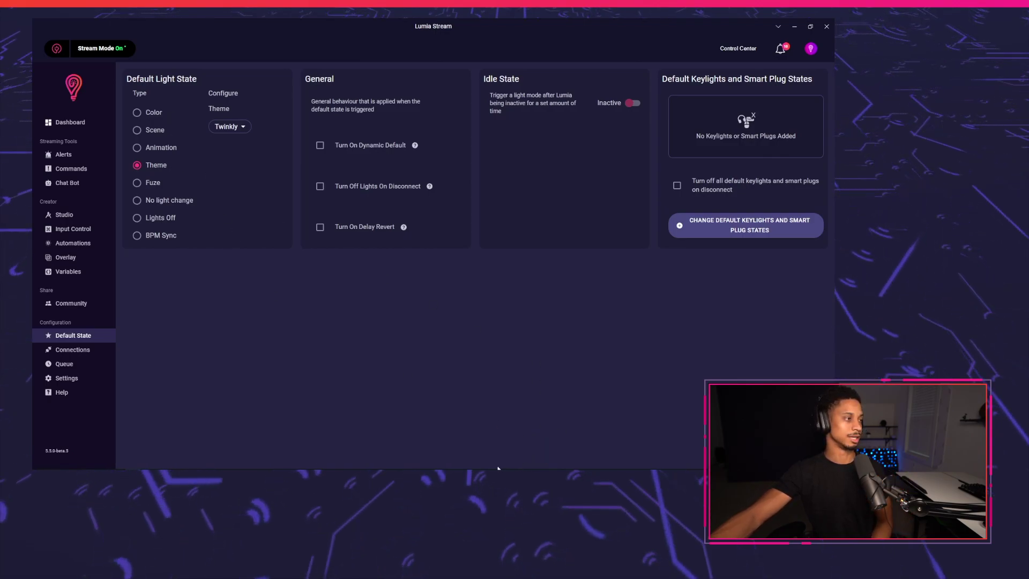